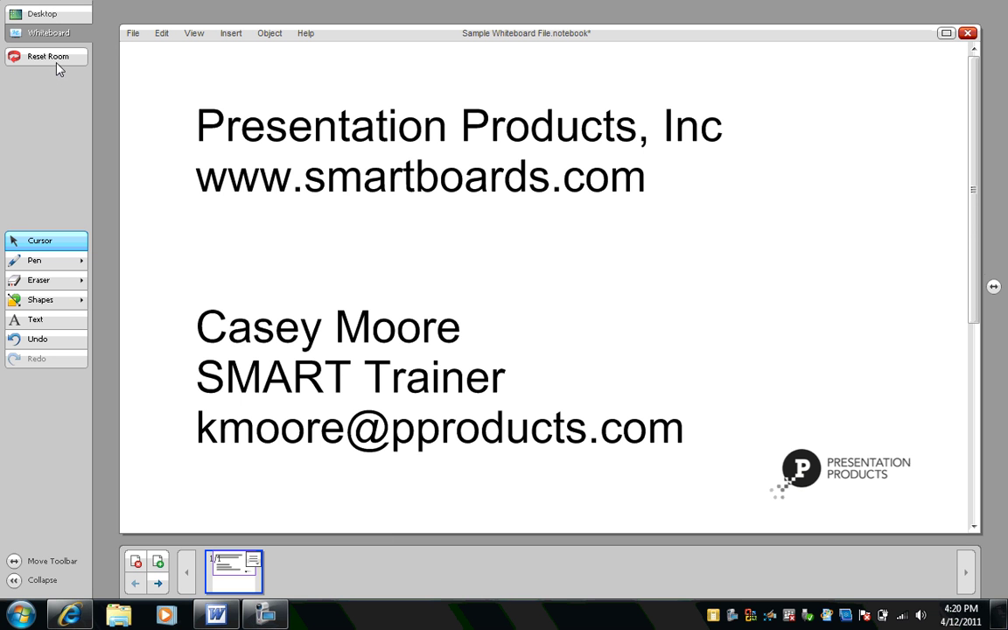
# Add a new whiteboard page and handwrite the underlined heading "Notes" on it in thick blue pen
pyautogui.click(157, 561)
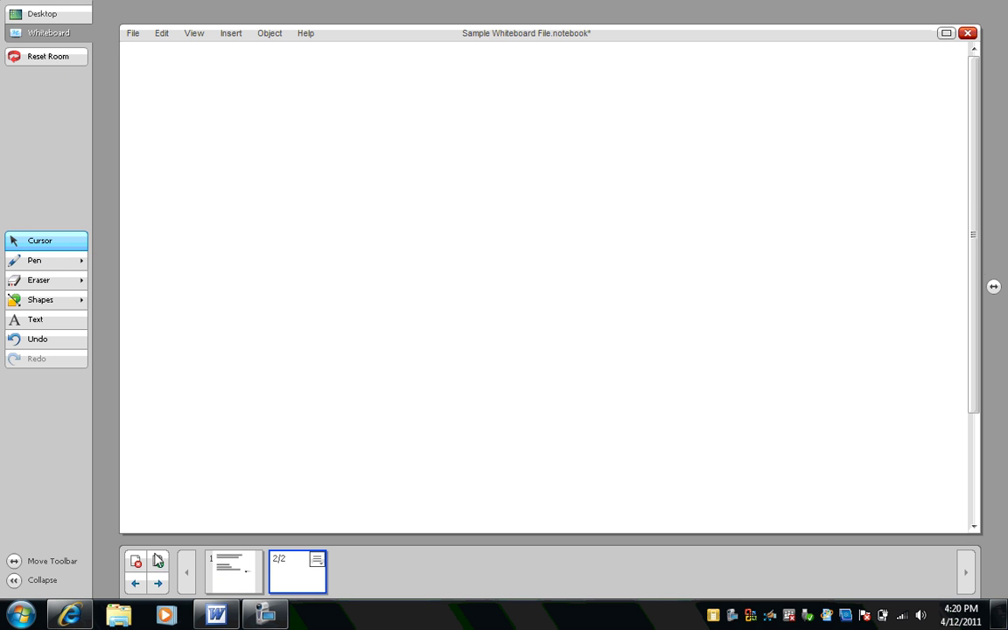
pyautogui.click(49, 264)
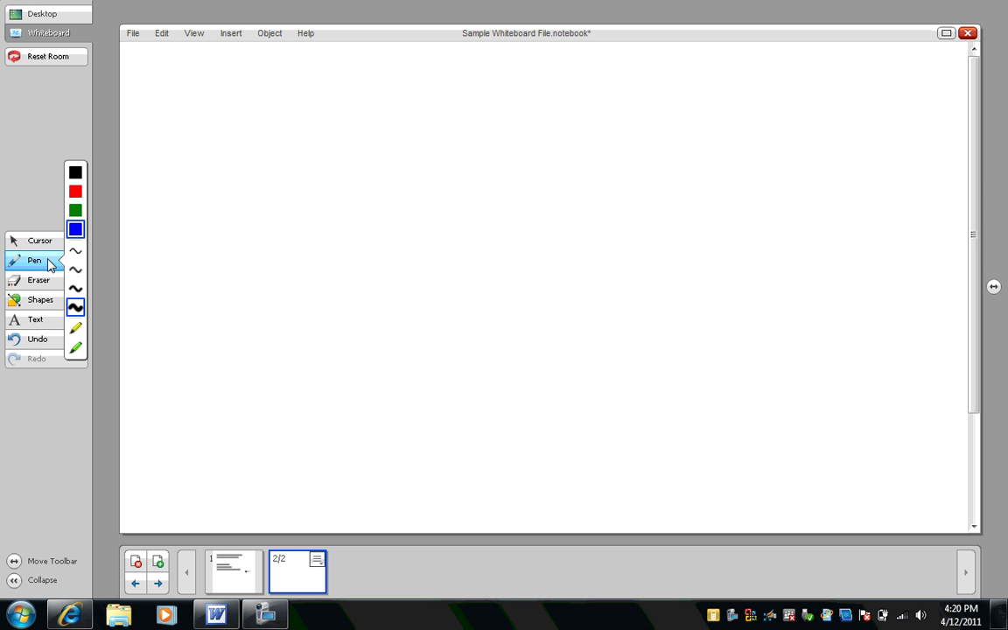
pyautogui.moveTo(249, 165)
pyautogui.mouseDown()
pyautogui.moveTo(273, 104)
pyautogui.moveTo(320, 108)
pyautogui.moveTo(344, 162)
pyautogui.moveTo(359, 129)
pyautogui.moveTo(421, 171)
pyautogui.moveTo(437, 143)
pyautogui.mouseUp()
pyautogui.moveTo(448, 145)
pyautogui.mouseDown()
pyautogui.moveTo(477, 140)
pyautogui.moveTo(486, 163)
pyautogui.mouseUp()
pyautogui.moveTo(528, 131); pyautogui.dragTo(516, 159)
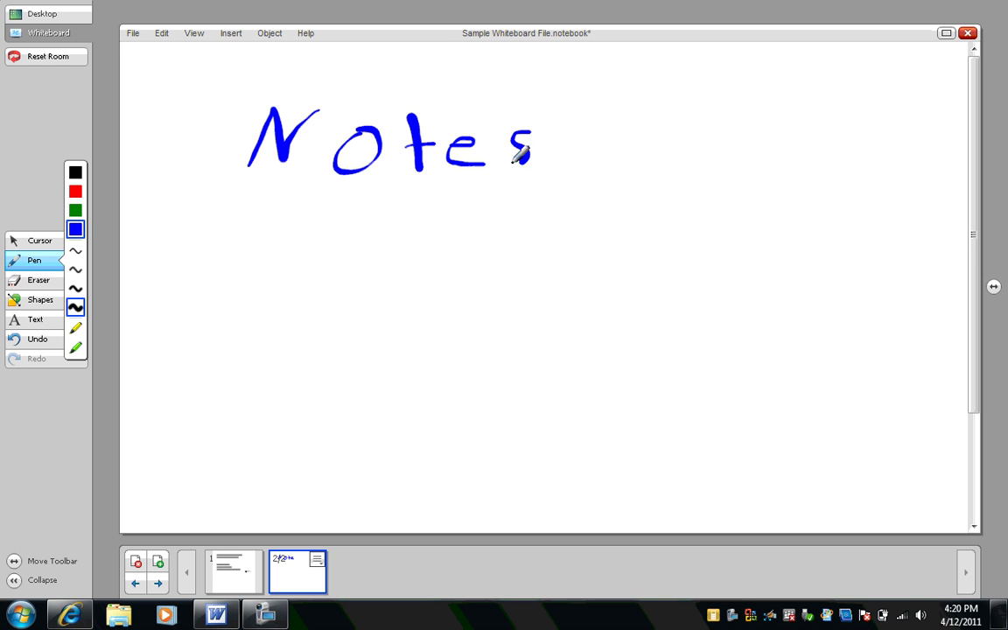
pyautogui.moveTo(253, 208); pyautogui.dragTo(555, 208)
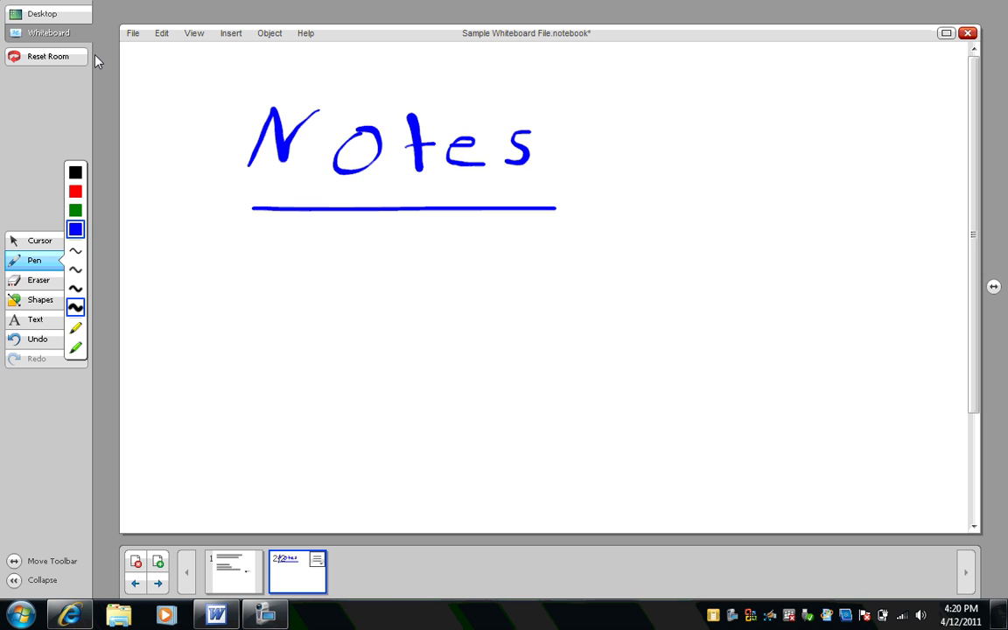
# Add a third whiteboard page and handwrite "More!" across it in blue pen
pyautogui.click(158, 562)
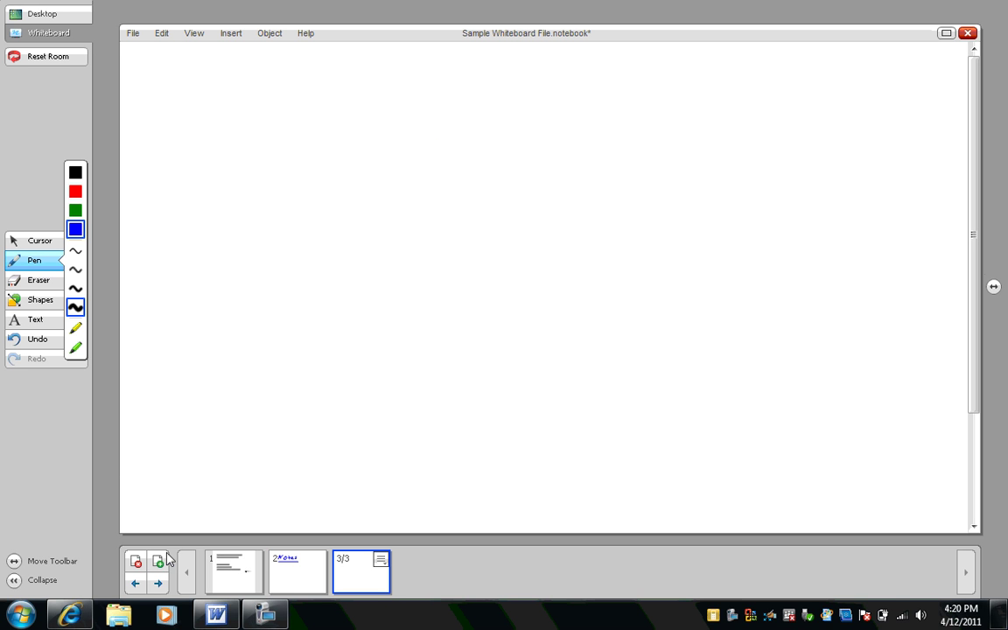
pyautogui.moveTo(252, 401)
pyautogui.mouseDown()
pyautogui.moveTo(332, 252)
pyautogui.moveTo(352, 354)
pyautogui.mouseUp()
pyautogui.moveTo(459, 308)
pyautogui.mouseDown()
pyautogui.moveTo(441, 299)
pyautogui.moveTo(579, 305)
pyautogui.mouseUp()
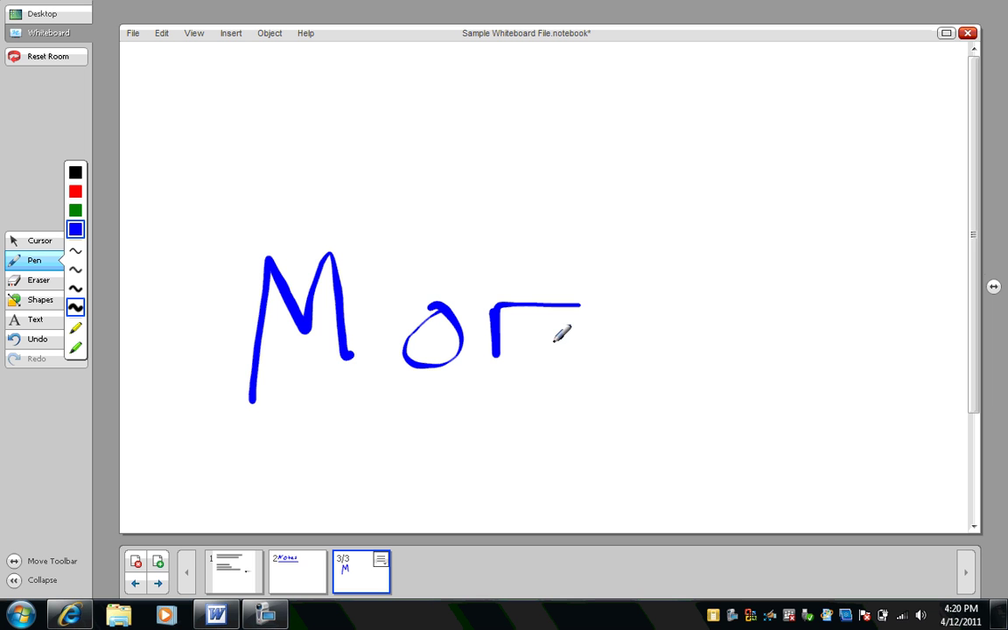
pyautogui.moveTo(553, 341); pyautogui.dragTo(627, 362)
pyautogui.moveTo(651, 239); pyautogui.dragTo(696, 301)
pyautogui.click(701, 336)
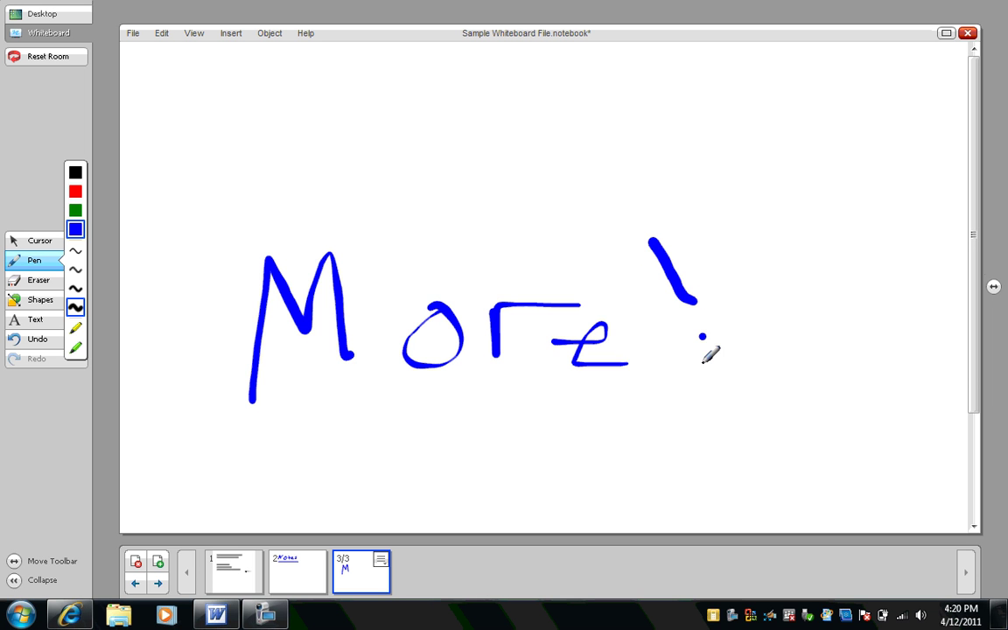
# Add a fourth whiteboard page and handwrite "One Page" across it in blue pen
pyautogui.click(159, 564)
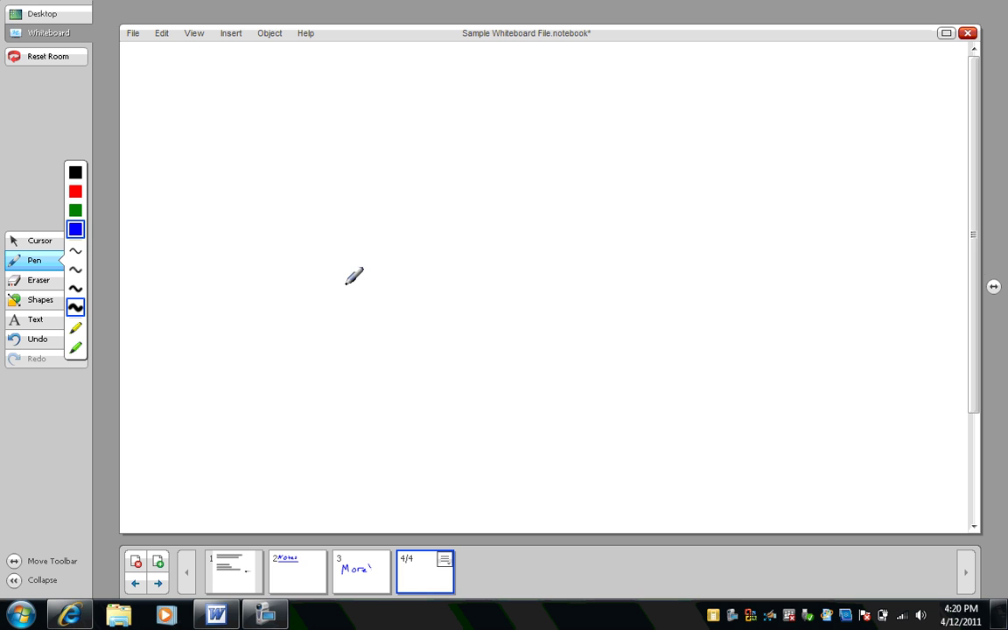
pyautogui.moveTo(352, 257)
pyautogui.mouseDown()
pyautogui.moveTo(374, 310)
pyautogui.moveTo(348, 259)
pyautogui.mouseUp()
pyautogui.moveTo(392, 263)
pyautogui.mouseDown()
pyautogui.moveTo(391, 292)
pyautogui.moveTo(476, 267)
pyautogui.moveTo(470, 287)
pyautogui.mouseUp()
pyautogui.moveTo(503, 252)
pyautogui.mouseDown()
pyautogui.moveTo(498, 259)
pyautogui.moveTo(515, 278)
pyautogui.mouseUp()
pyautogui.moveTo(571, 263)
pyautogui.mouseDown()
pyautogui.moveTo(570, 303)
pyautogui.moveTo(623, 258)
pyautogui.moveTo(603, 266)
pyautogui.mouseUp()
pyautogui.moveTo(669, 255); pyautogui.dragTo(711, 318)
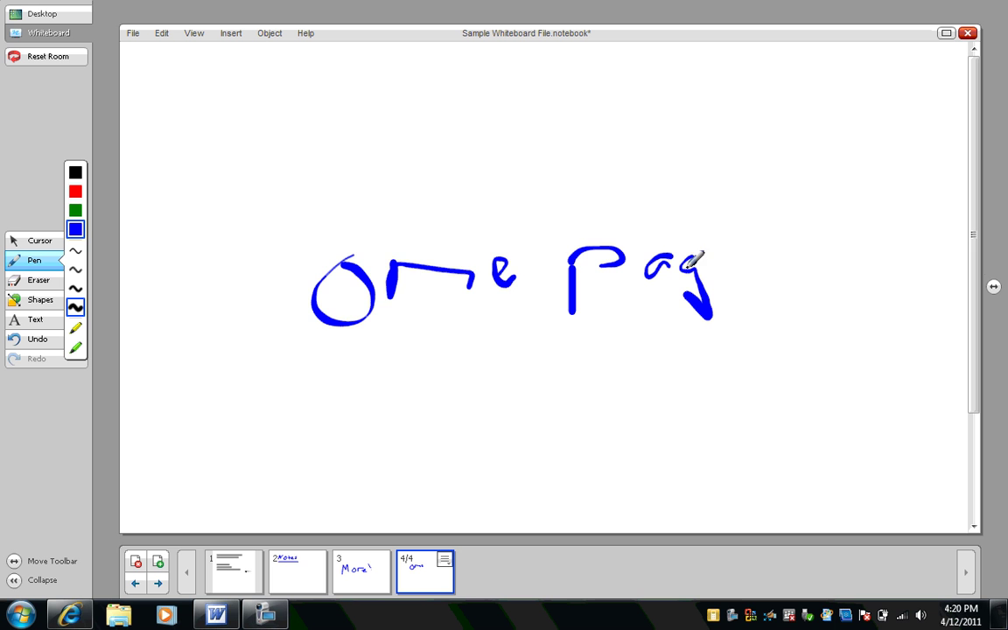
pyautogui.moveTo(717, 254); pyautogui.dragTo(745, 262)
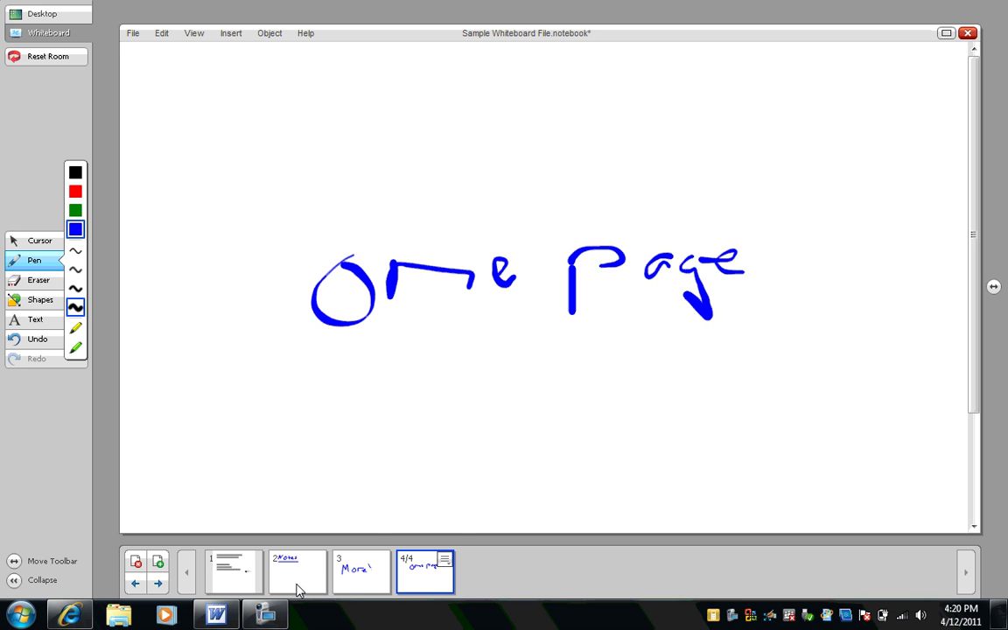
# Reorder the pages by moving the "Notes" page to first place, then to third place after the "More!" page
pyautogui.moveTo(297, 591); pyautogui.dragTo(221, 577)
pyautogui.click(356, 584)
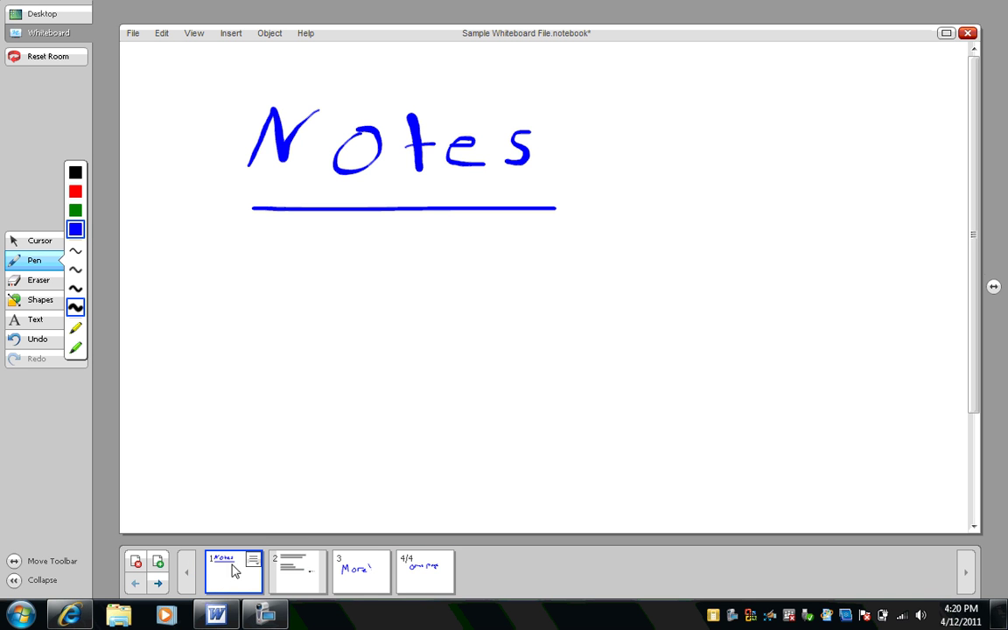
pyautogui.moveTo(222, 577)
pyautogui.mouseDown()
pyautogui.moveTo(228, 547)
pyautogui.moveTo(375, 515)
pyautogui.moveTo(395, 540)
pyautogui.moveTo(391, 575)
pyautogui.mouseUp()
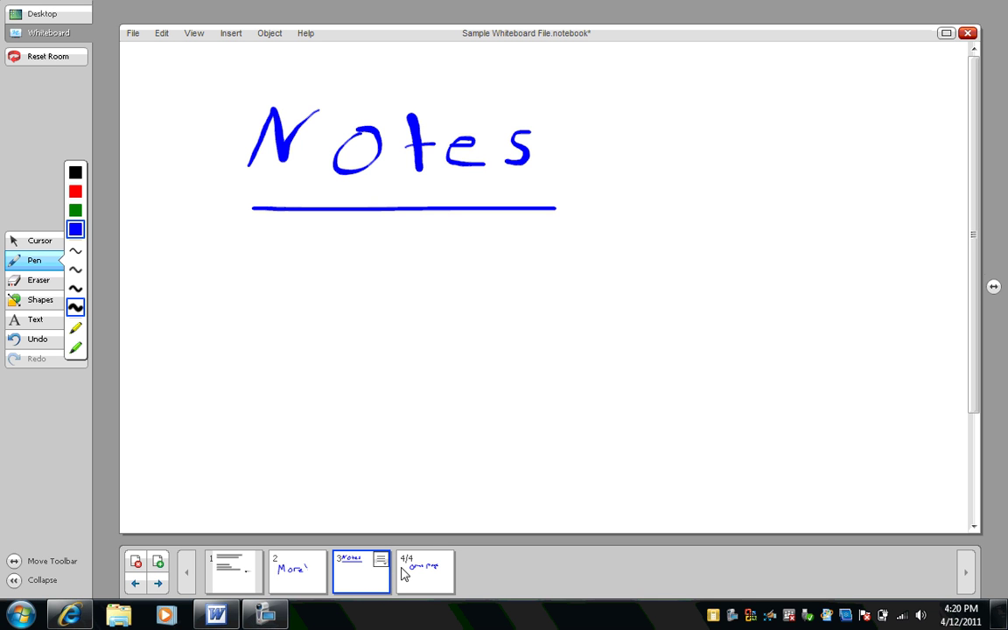
# Switch to the desktop and handwrite "Notes" over it with the thickest blue pen
pyautogui.click(39, 14)
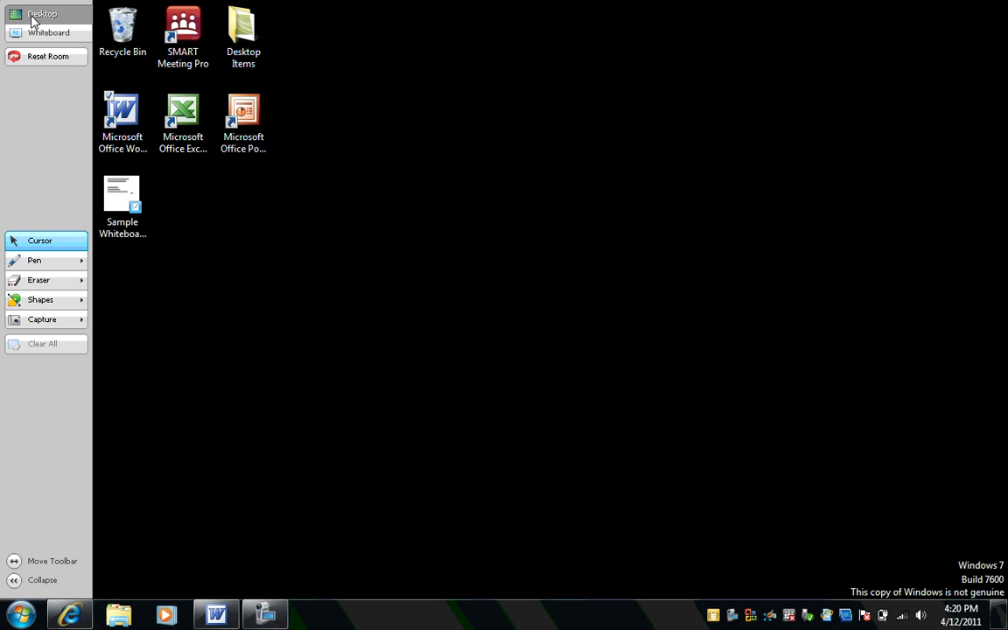
pyautogui.click(46, 31)
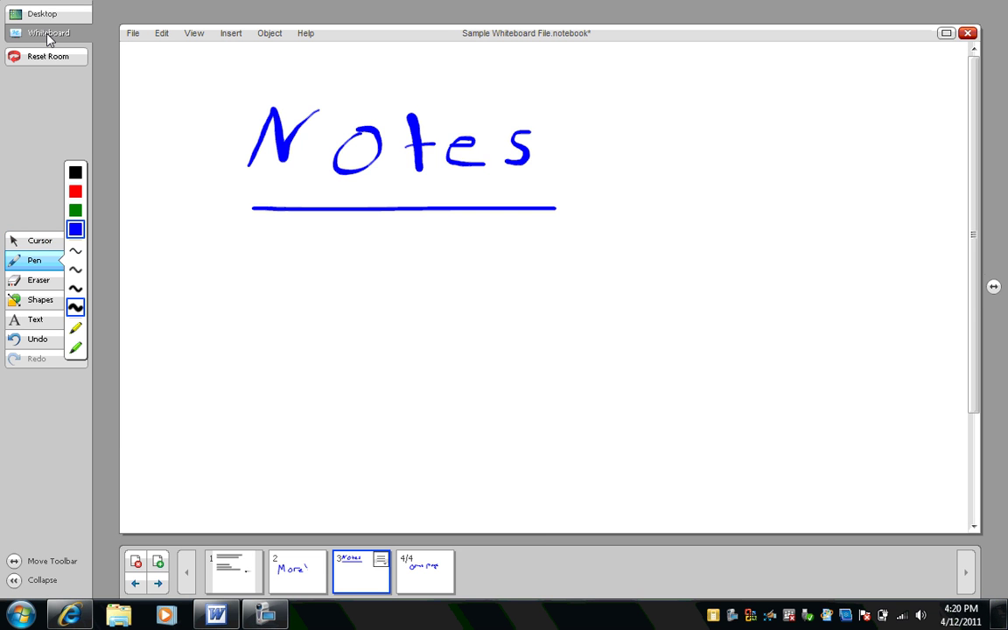
pyautogui.click(48, 15)
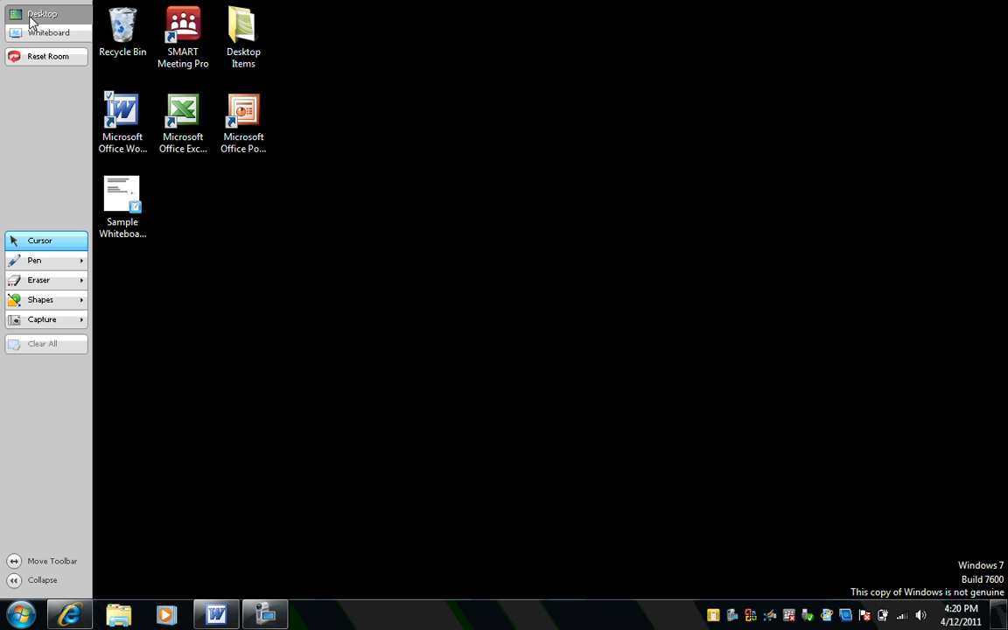
pyautogui.click(37, 262)
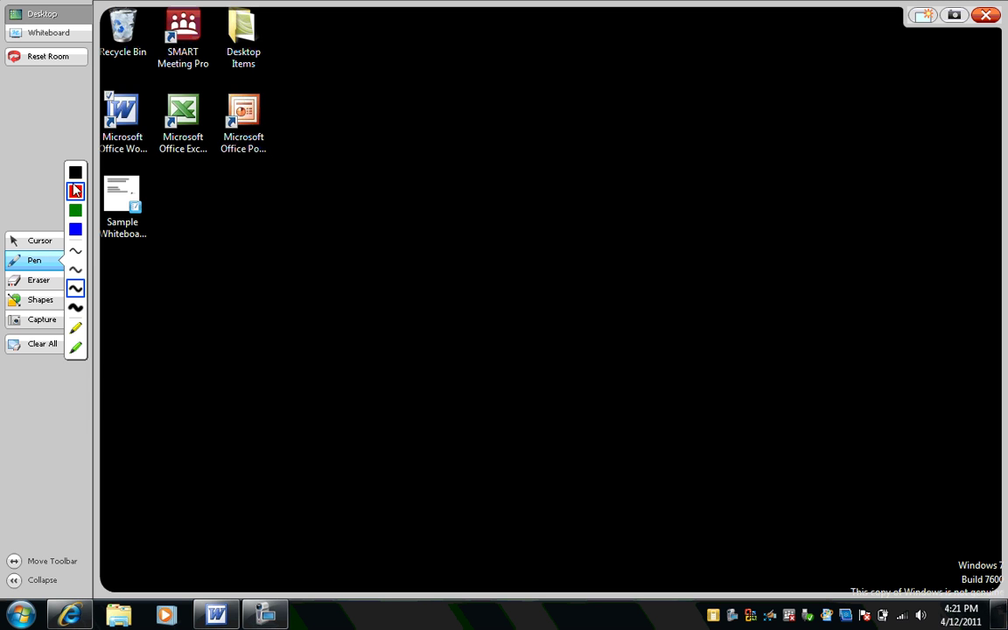
pyautogui.click(75, 228)
pyautogui.click(75, 307)
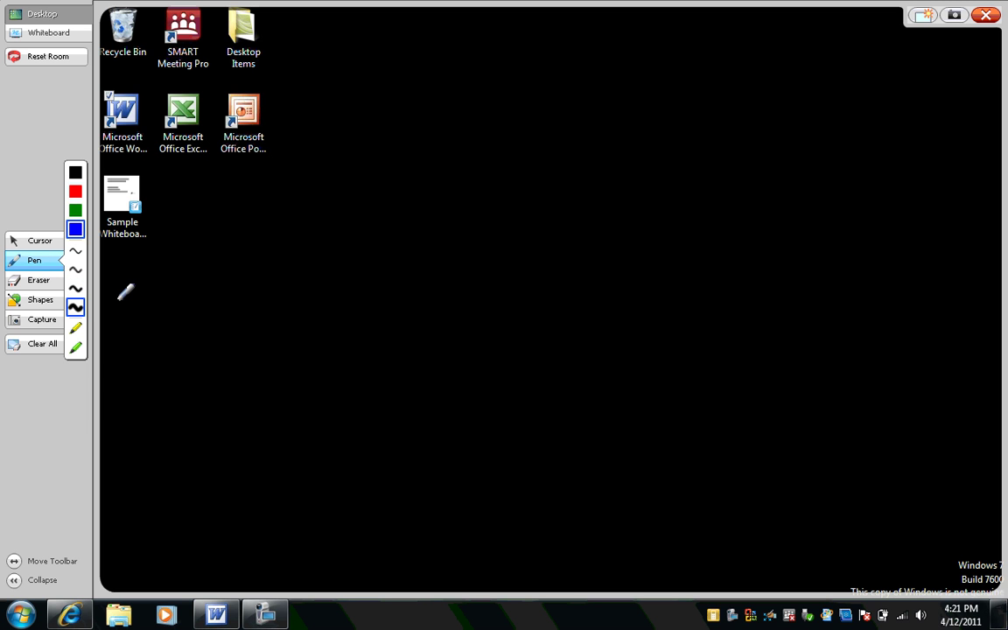
pyautogui.moveTo(348, 298); pyautogui.dragTo(352, 247)
pyautogui.moveTo(354, 206)
pyautogui.mouseDown()
pyautogui.moveTo(404, 243)
pyautogui.moveTo(417, 178)
pyautogui.mouseUp()
pyautogui.moveTo(469, 205); pyautogui.dragTo(466, 210)
pyautogui.moveTo(527, 186); pyautogui.dragTo(527, 270)
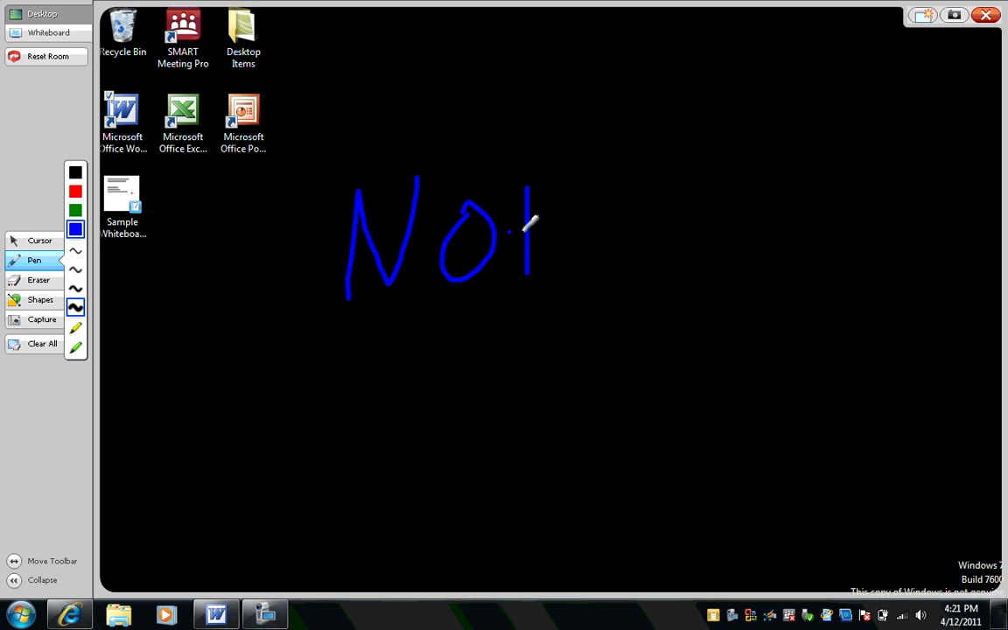
pyautogui.moveTo(506, 232); pyautogui.dragTo(564, 232)
pyautogui.moveTo(573, 233)
pyautogui.mouseDown()
pyautogui.moveTo(623, 222)
pyautogui.moveTo(626, 259)
pyautogui.mouseUp()
pyautogui.moveTo(672, 215); pyautogui.dragTo(649, 270)
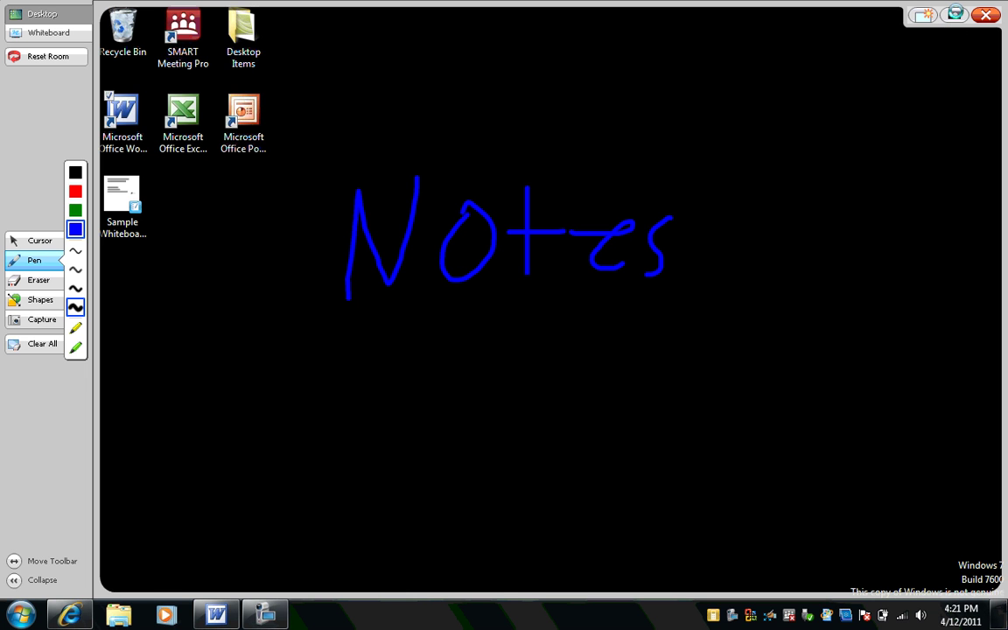
# Capture the annotated desktop to the whiteboard, then clear the ink and close the ink layer
pyautogui.click(957, 17)
pyautogui.click(925, 17)
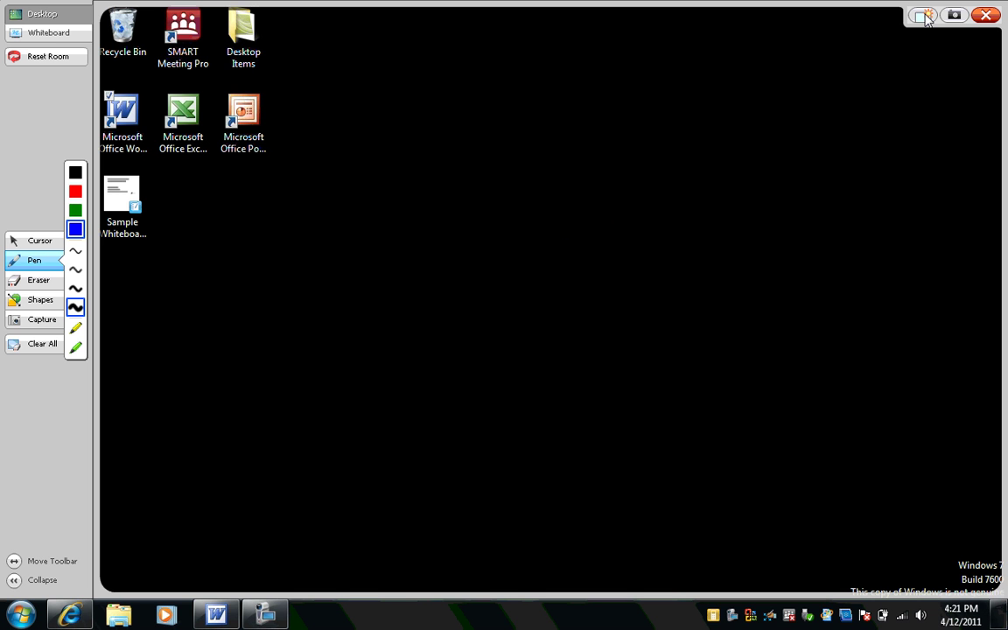
pyautogui.click(985, 16)
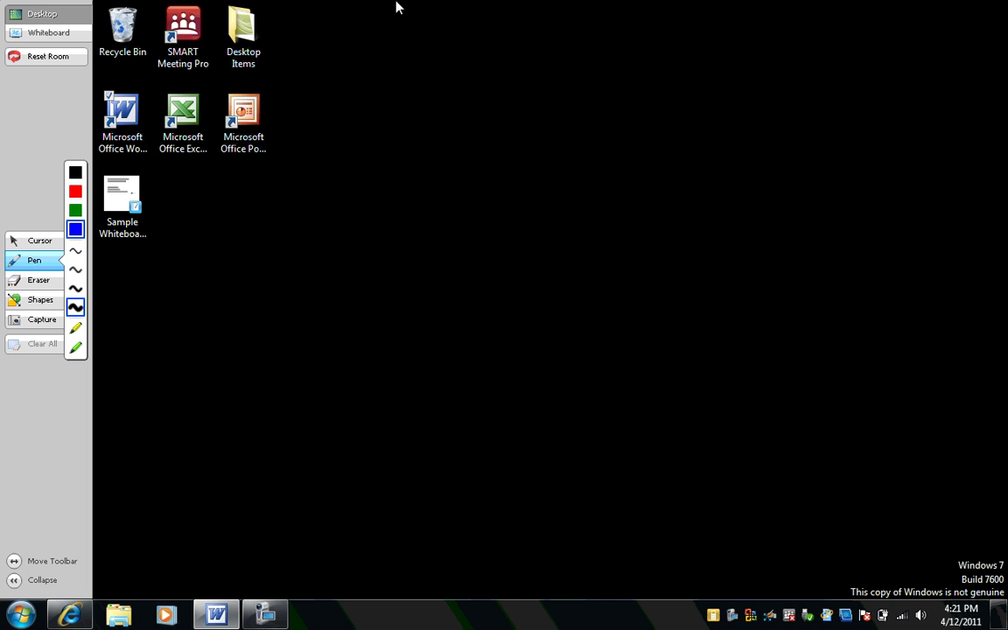
# On the whiteboard page with the desktop capture, shrink the image, reposition it near the page centre and tilt it slightly counterclockwise
pyautogui.click(40, 37)
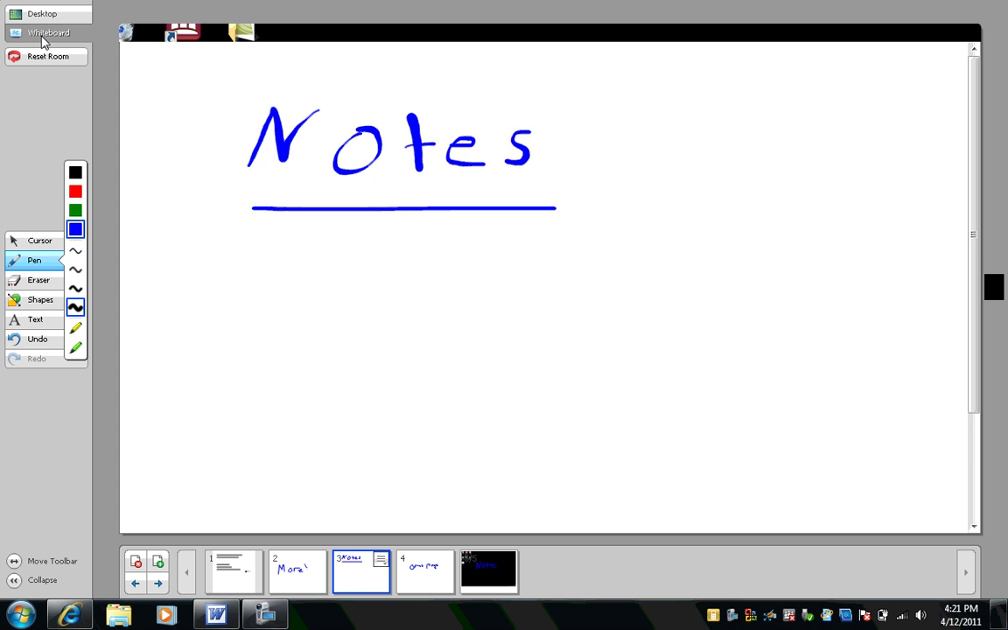
pyautogui.click(477, 579)
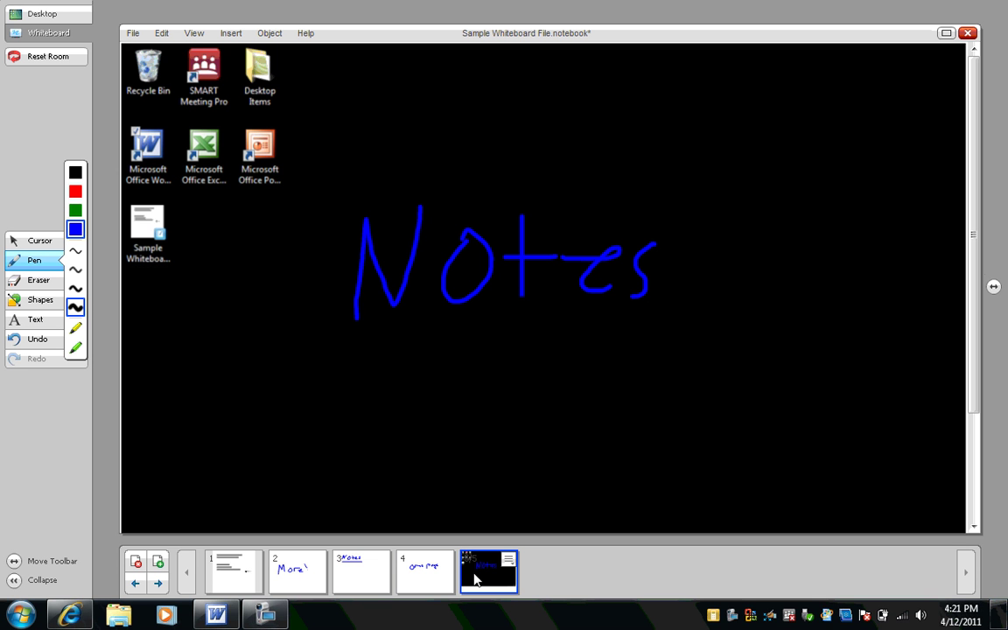
pyautogui.click(523, 485)
pyautogui.click(26, 239)
pyautogui.moveTo(513, 331); pyautogui.dragTo(451, 204)
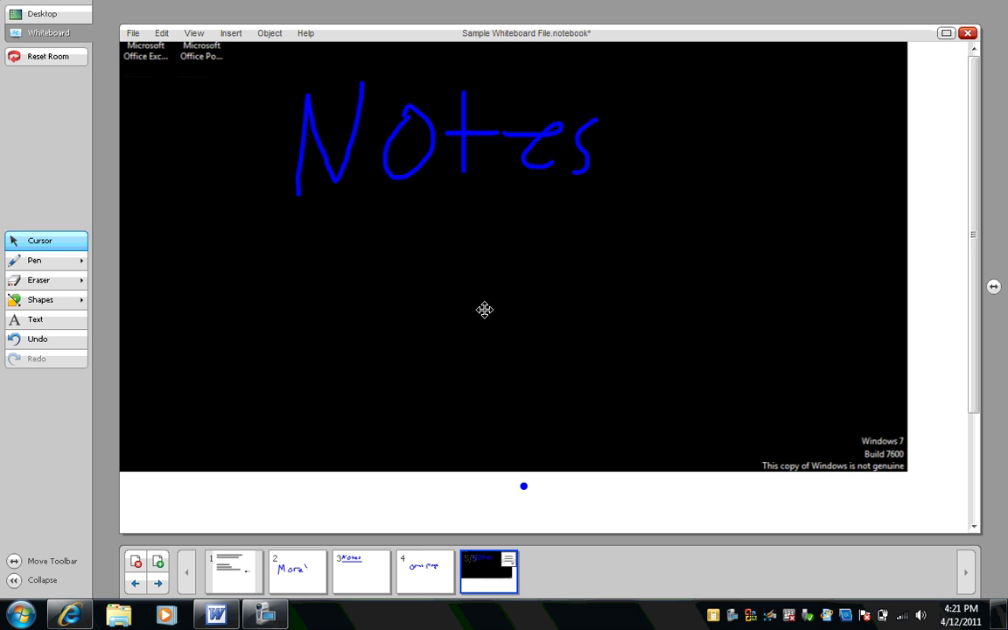
pyautogui.moveTo(922, 485); pyautogui.dragTo(482, 229)
pyautogui.moveTo(412, 126); pyautogui.dragTo(720, 349)
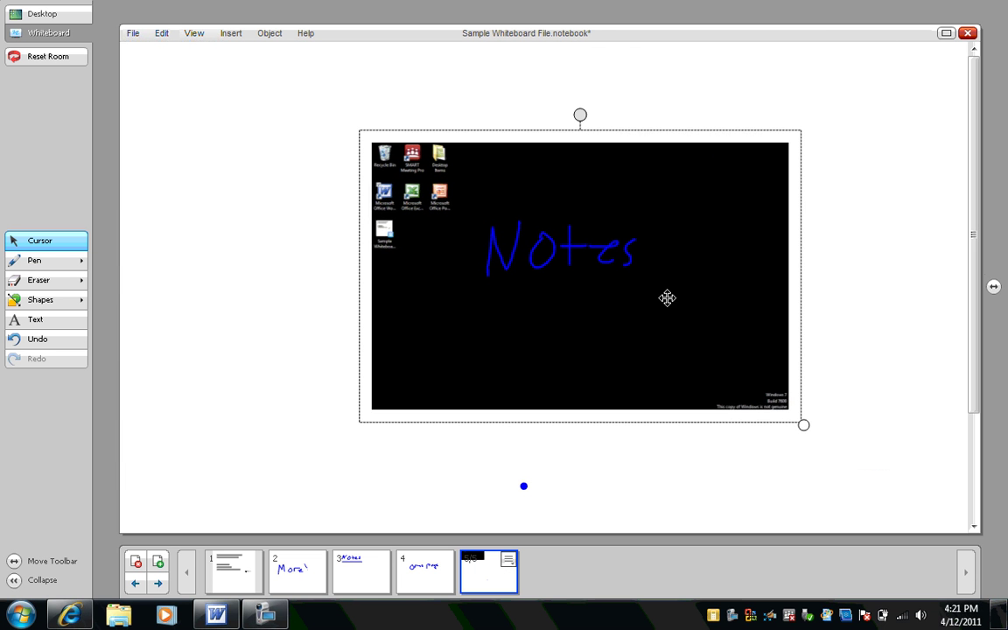
pyautogui.moveTo(578, 114); pyautogui.dragTo(577, 217)
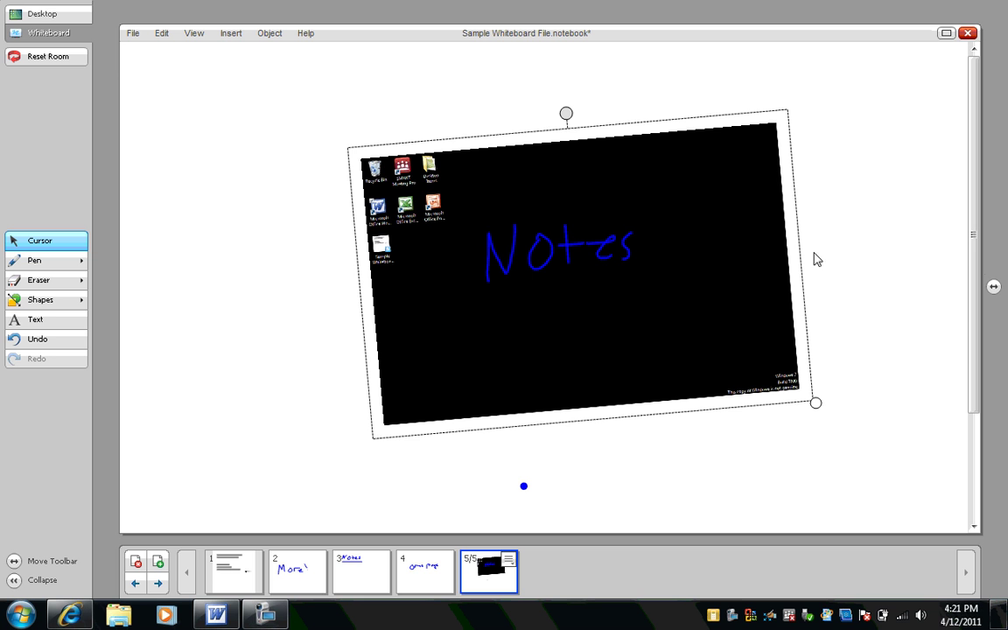
# Bring up the blank Word document with the pen active and move the Aware Tools toolbar over the page's upper right area
pyautogui.click(41, 14)
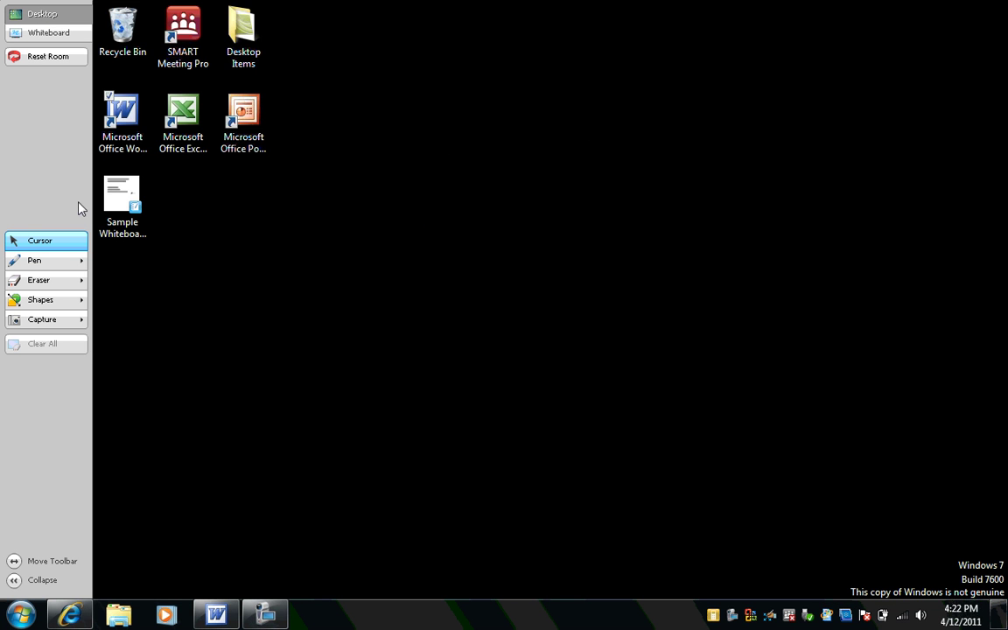
pyautogui.click(216, 615)
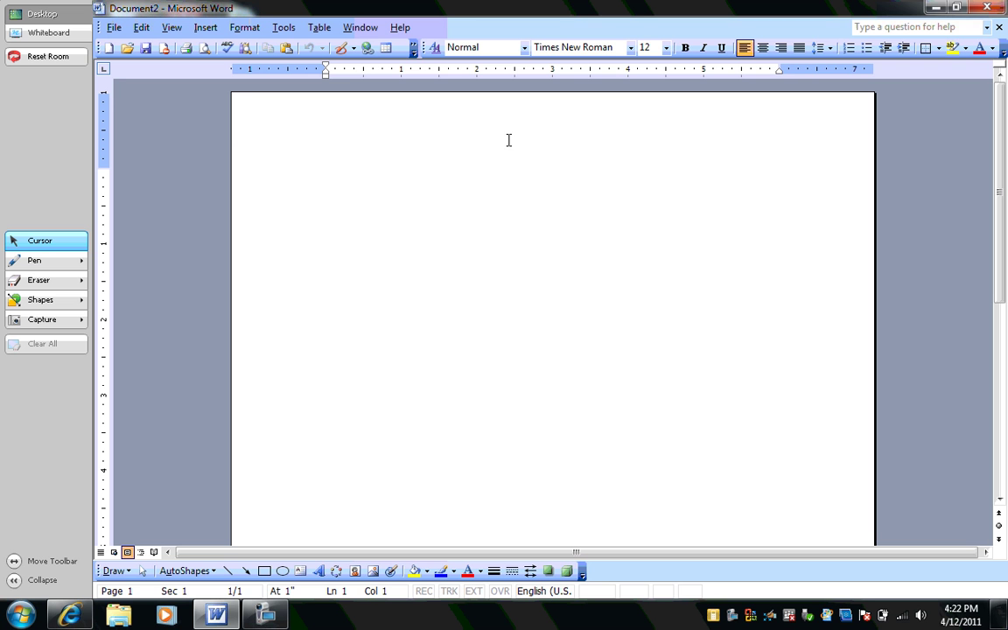
pyautogui.click(47, 261)
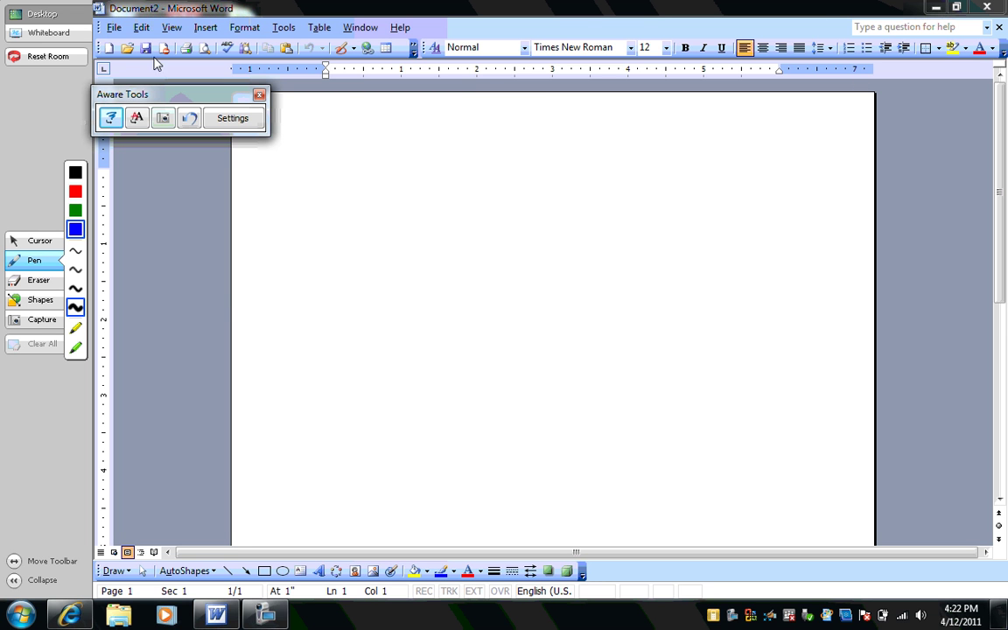
pyautogui.moveTo(174, 98); pyautogui.dragTo(712, 155)
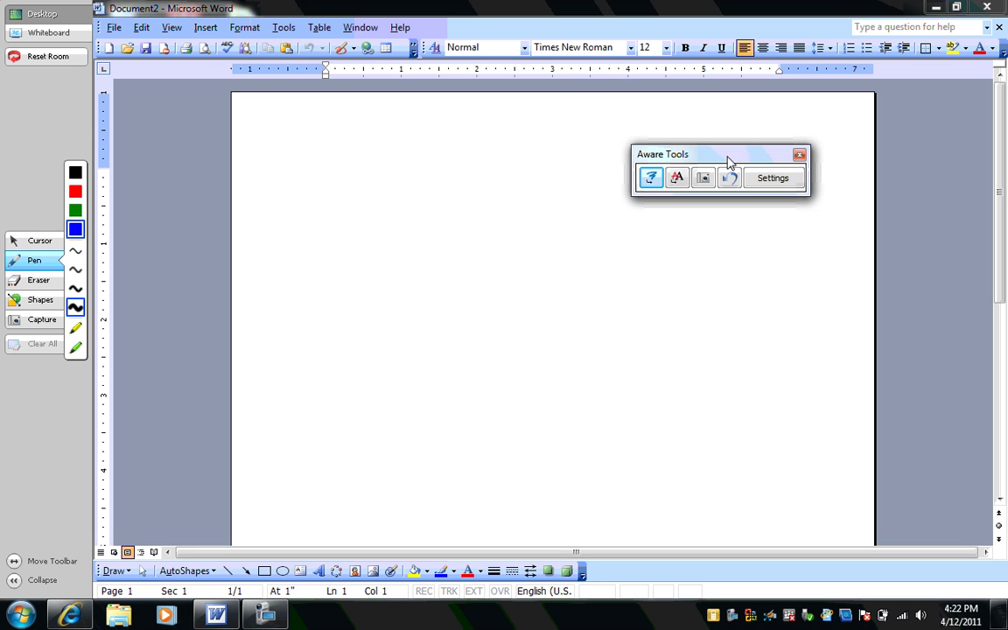
# Handwrite "Notes" in green pen near the top of the Word page
pyautogui.click(655, 177)
pyautogui.click(73, 211)
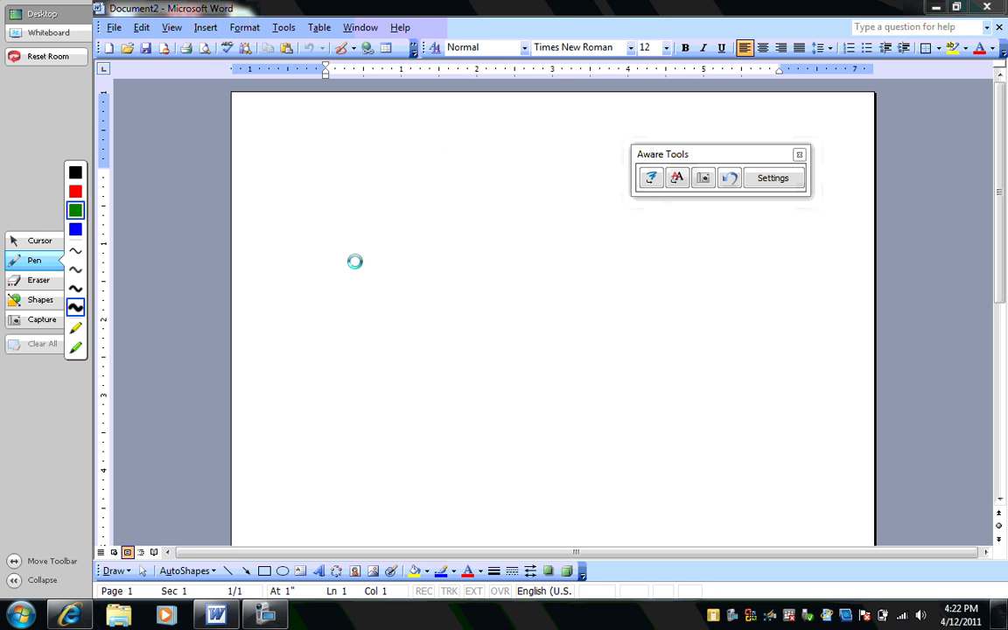
pyautogui.moveTo(354, 281)
pyautogui.mouseDown()
pyautogui.moveTo(414, 259)
pyautogui.moveTo(448, 178)
pyautogui.mouseUp()
pyautogui.moveTo(492, 230)
pyautogui.mouseDown()
pyautogui.moveTo(496, 263)
pyautogui.moveTo(493, 229)
pyautogui.moveTo(528, 273)
pyautogui.moveTo(557, 248)
pyautogui.moveTo(578, 274)
pyautogui.mouseUp()
pyautogui.click(564, 254)
pyautogui.moveTo(621, 247); pyautogui.dragTo(601, 273)
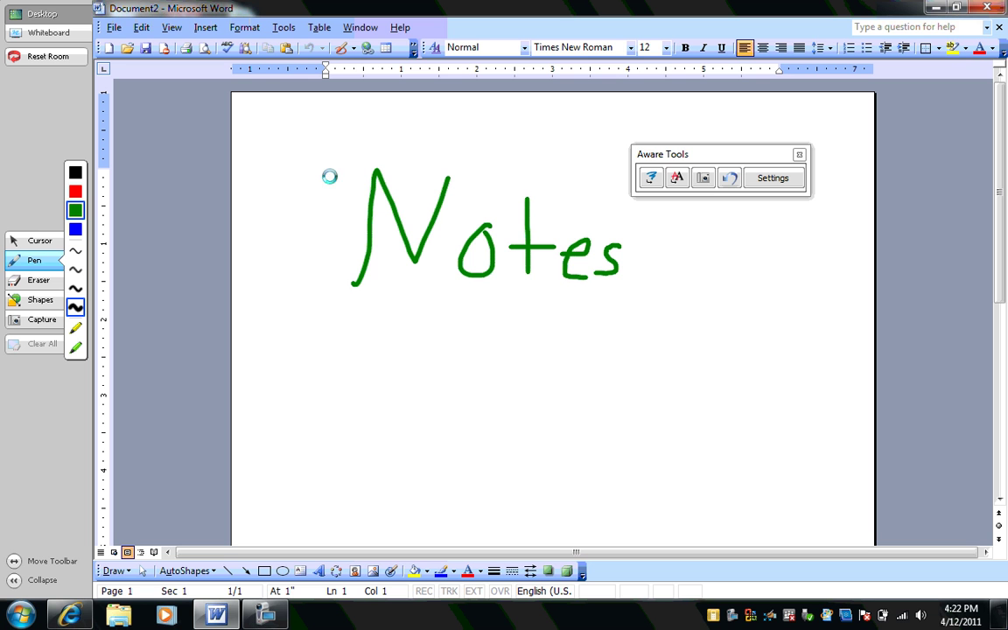
# Capture the annotated Word page to the whiteboard and insert the handwriting "Notes" into the document as typed text
pyautogui.click(704, 180)
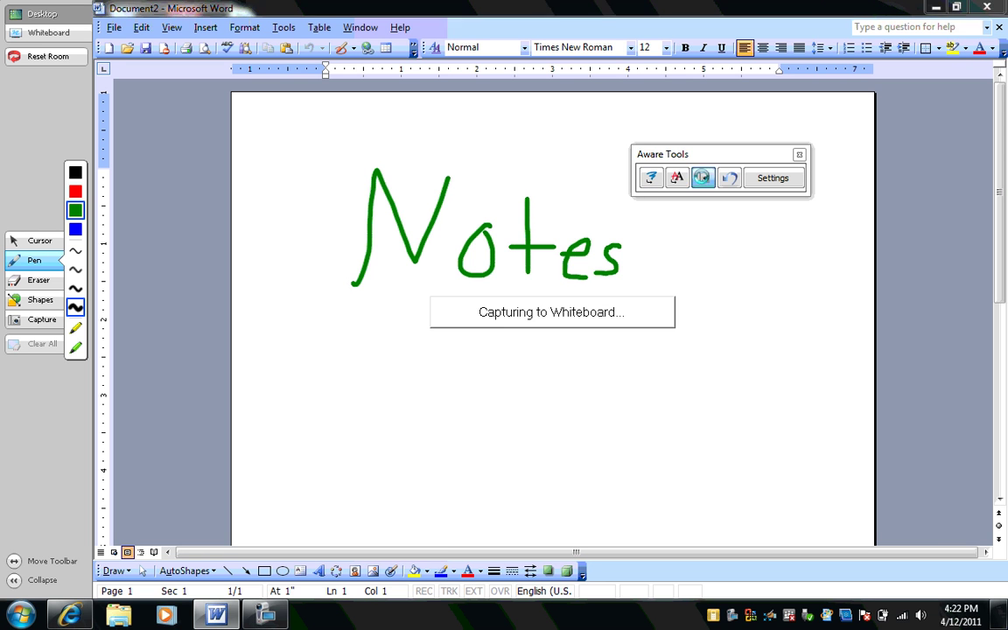
pyautogui.click(677, 177)
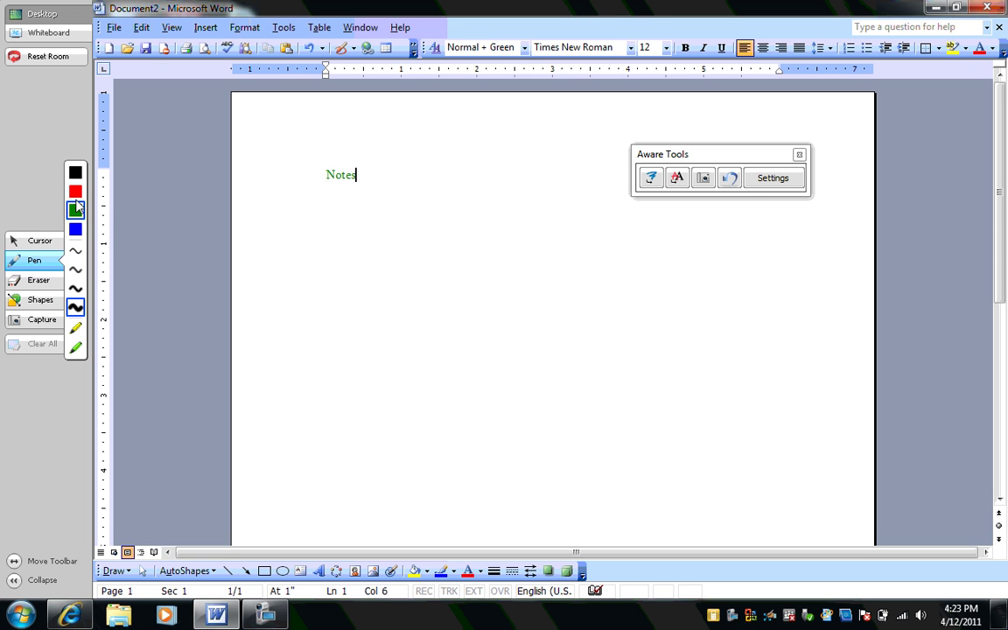
# Draw a thick red circle around the typed word "Notes" in the document
pyautogui.moveTo(357, 156)
pyautogui.mouseDown()
pyautogui.moveTo(331, 149)
pyautogui.moveTo(315, 218)
pyautogui.moveTo(382, 189)
pyautogui.moveTo(356, 156)
pyautogui.mouseUp()
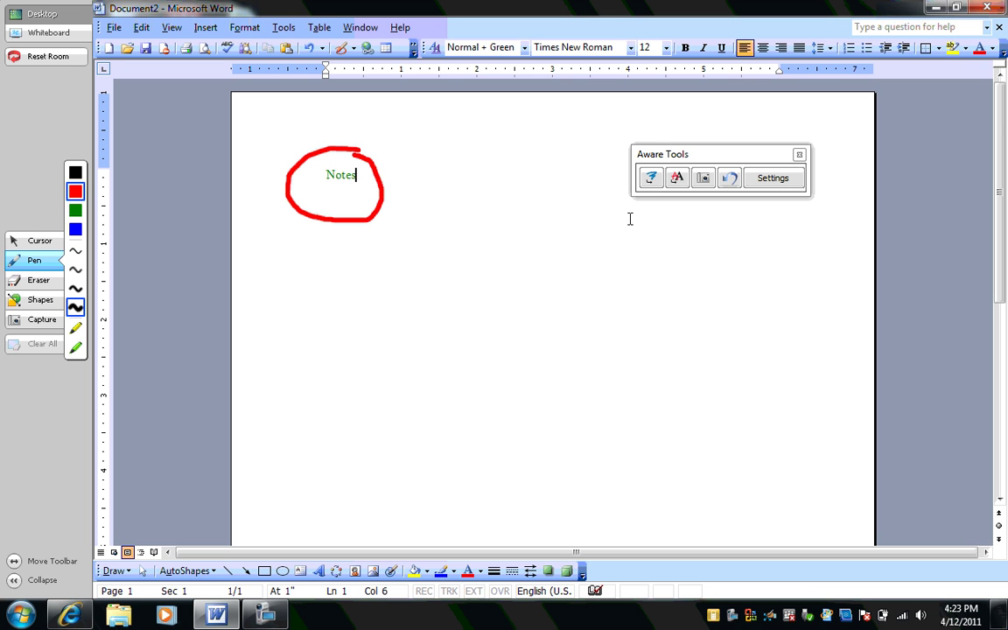
# Insert the red ink circle around "Notes" into the Word document
pyautogui.click(649, 179)
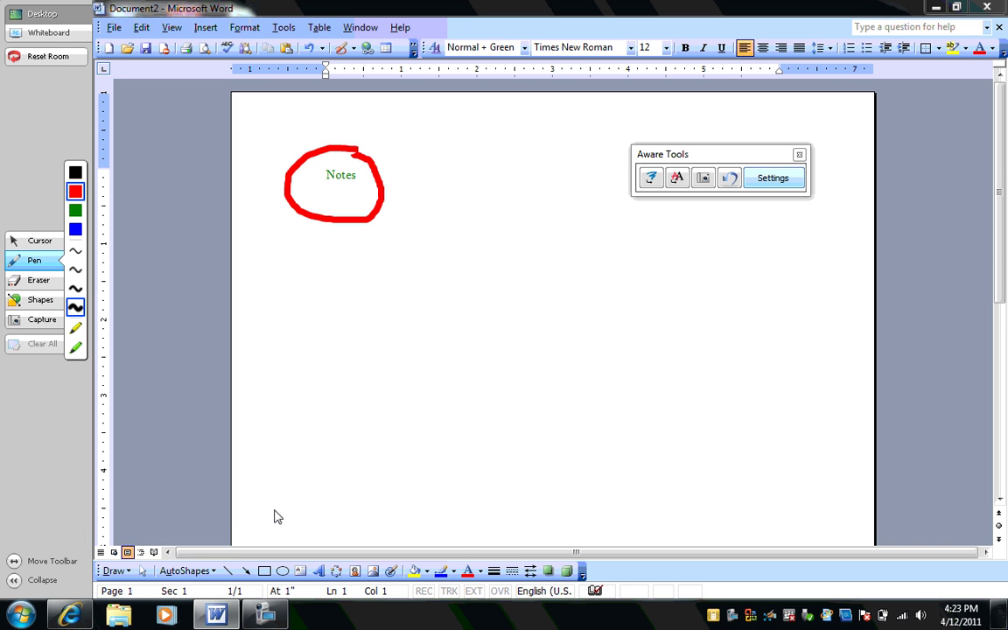
# Shrink the captured Word page image on whiteboard page 6 so that the whole image fits on the page
pyautogui.click(62, 35)
pyautogui.click(547, 574)
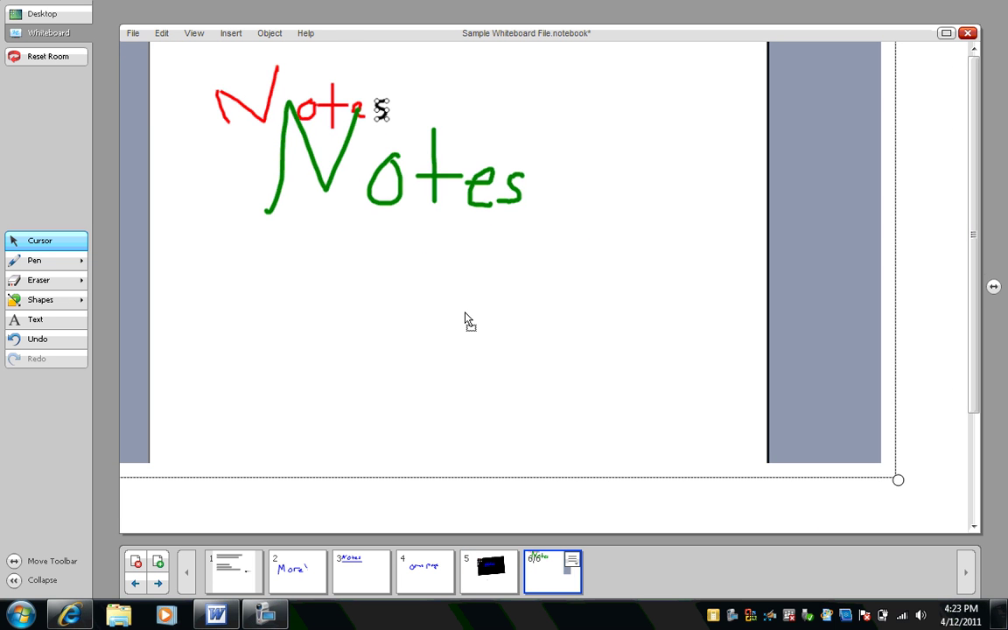
pyautogui.moveTo(890, 477); pyautogui.dragTo(518, 271)
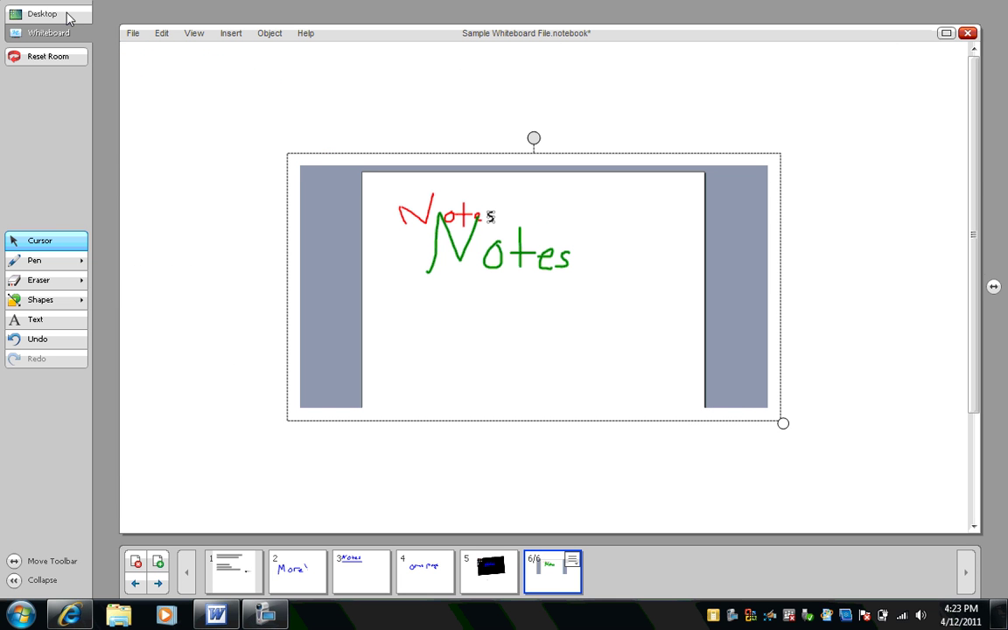
# Save the whiteboard to the Desktop as "Sample Whiteboard File" in SMART Notebook format, replacing the existing file
pyautogui.click(131, 35)
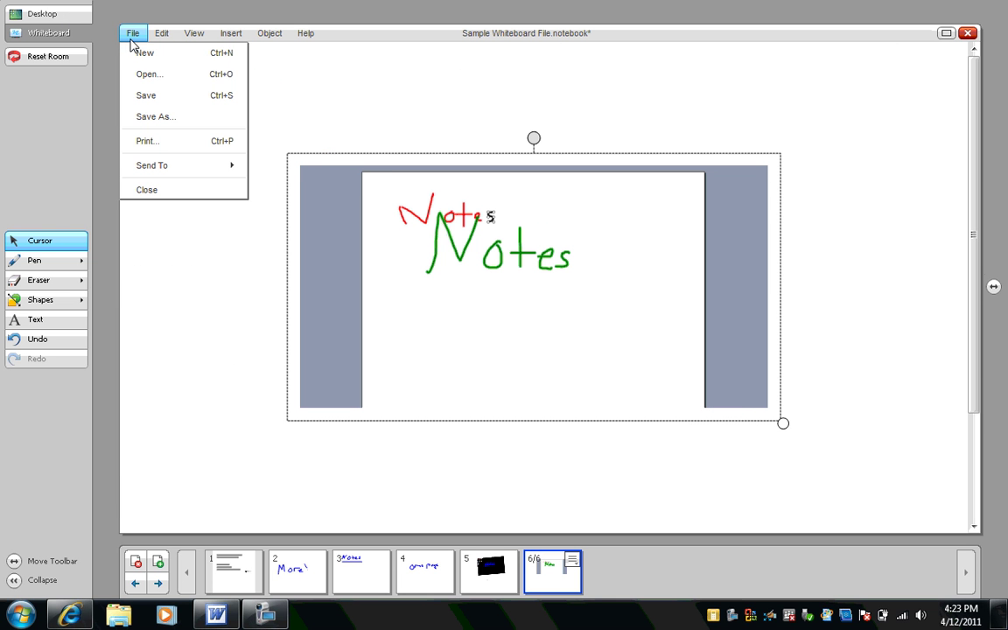
pyautogui.click(149, 123)
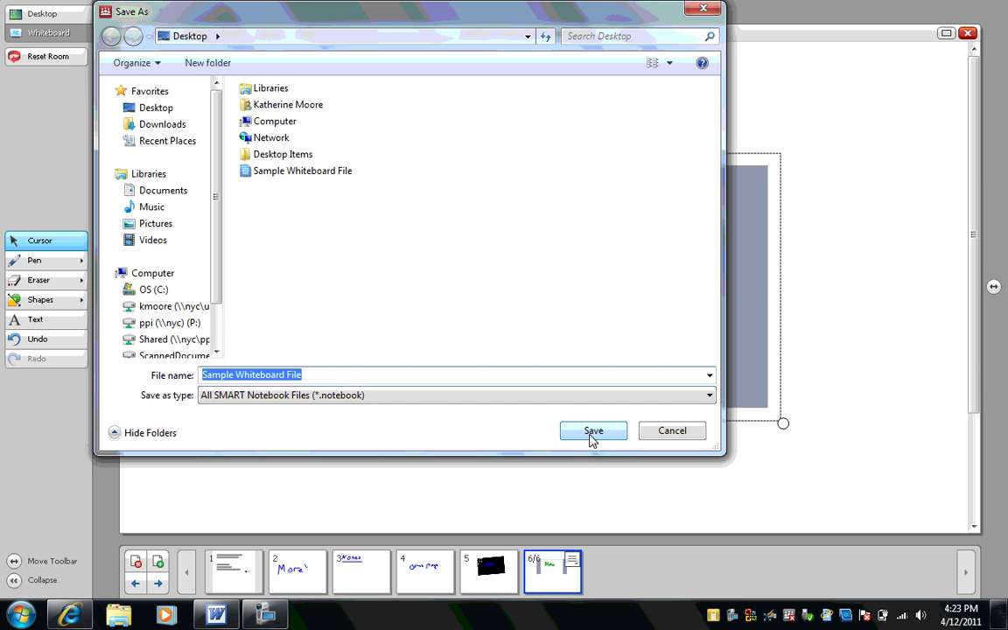
pyautogui.click(179, 108)
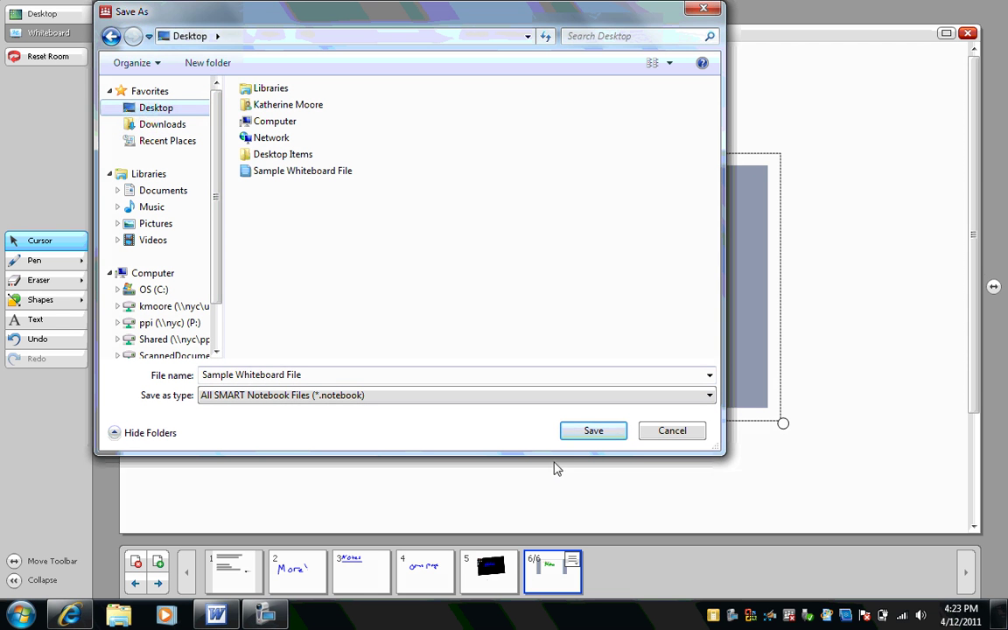
pyautogui.click(589, 433)
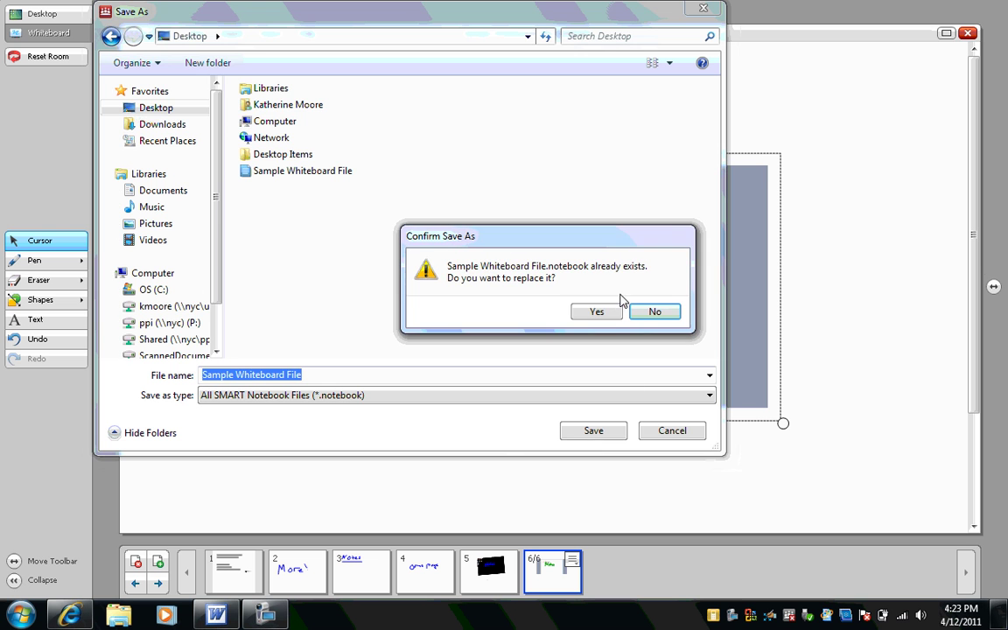
pyautogui.click(608, 312)
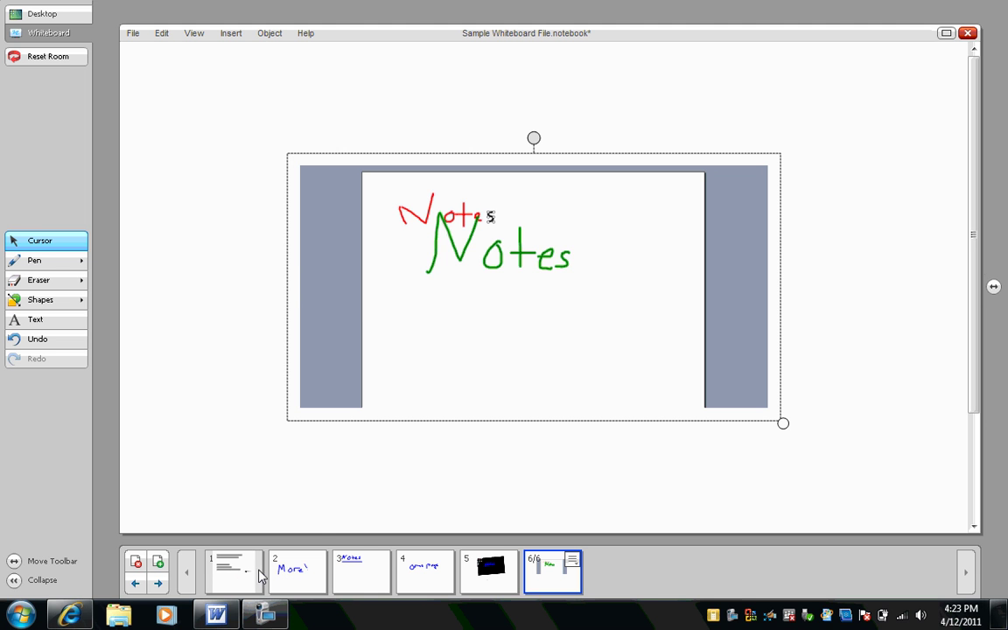
# Look through whiteboard pages 2 and 5
pyautogui.click(298, 573)
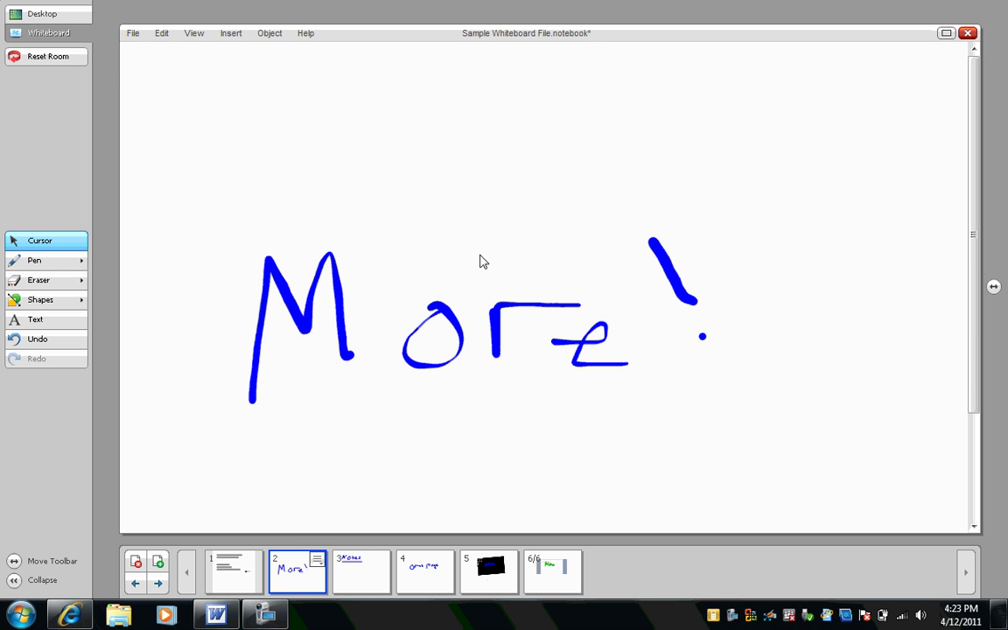
pyautogui.click(488, 581)
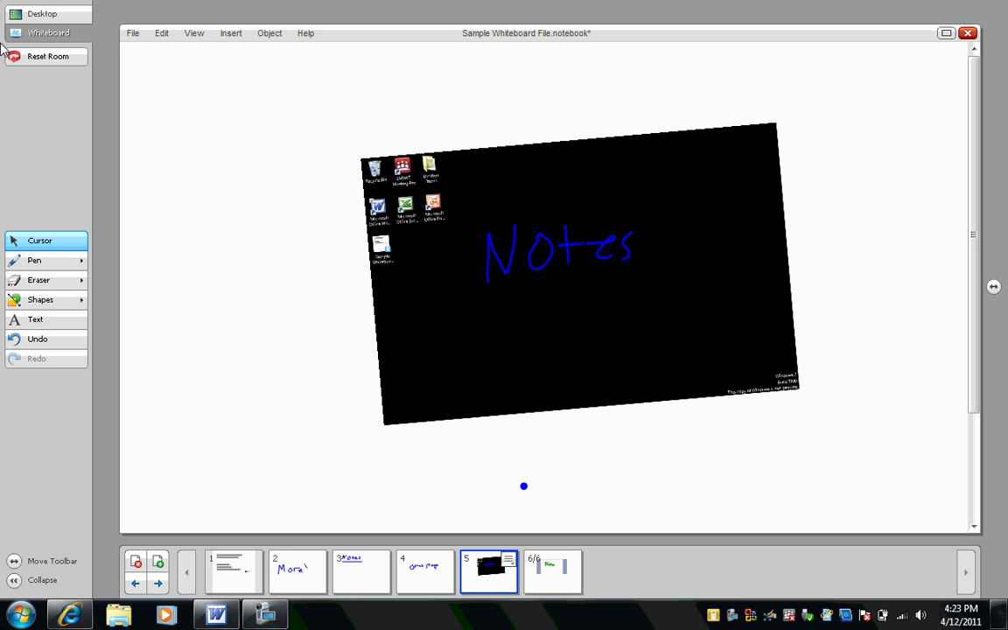
# Draw a large circle in blue pen on the empty desktop with Word minimized, and capture the annotated desktop to the whiteboard
pyautogui.click(50, 15)
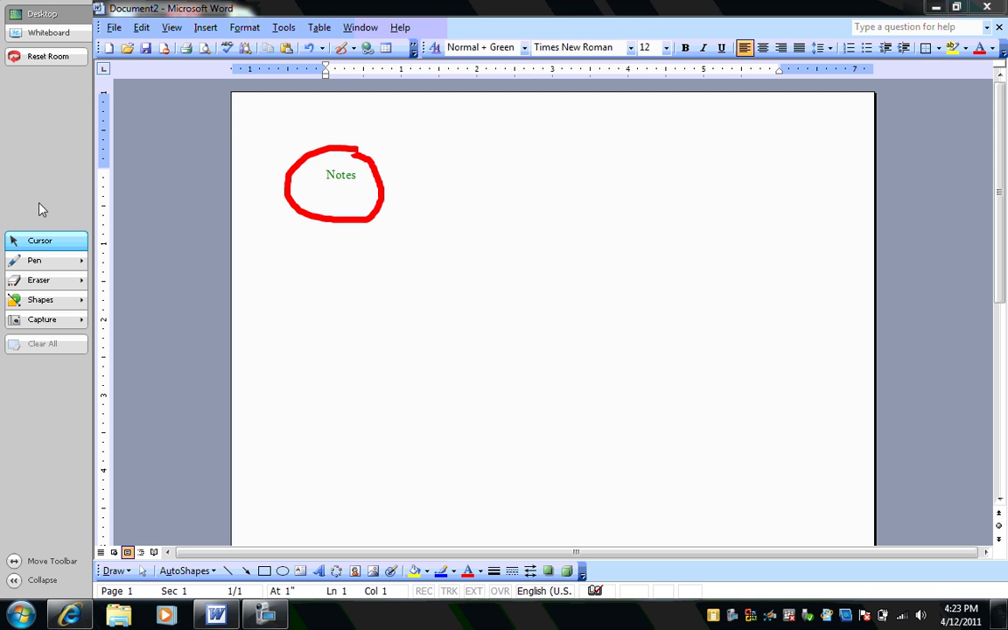
pyautogui.click(935, 7)
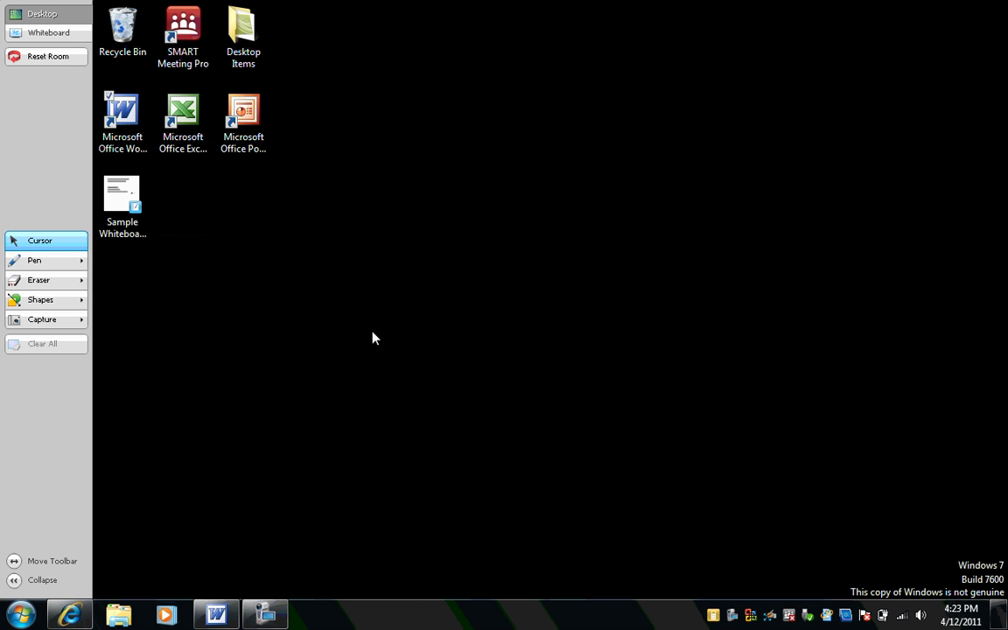
pyautogui.click(40, 261)
pyautogui.click(75, 229)
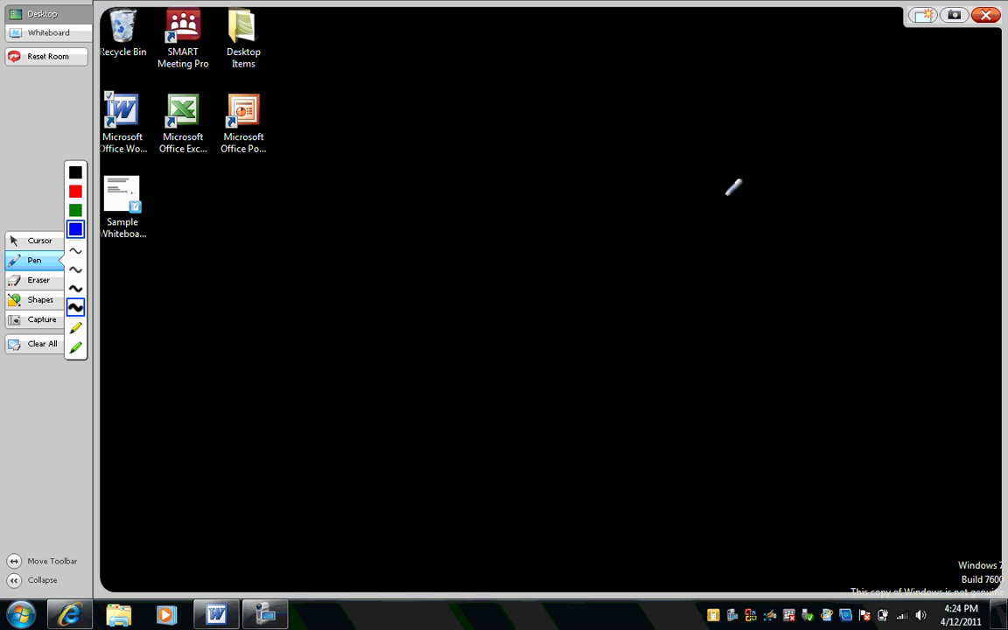
pyautogui.moveTo(722, 187)
pyautogui.mouseDown()
pyautogui.moveTo(519, 276)
pyautogui.moveTo(536, 162)
pyautogui.mouseUp()
pyautogui.click(955, 15)
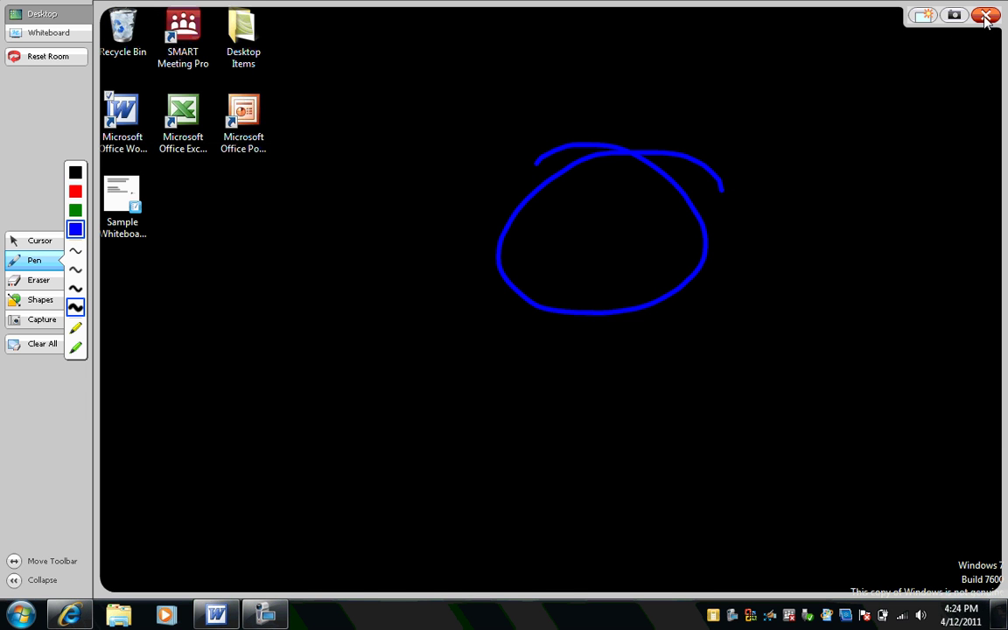
pyautogui.click(985, 17)
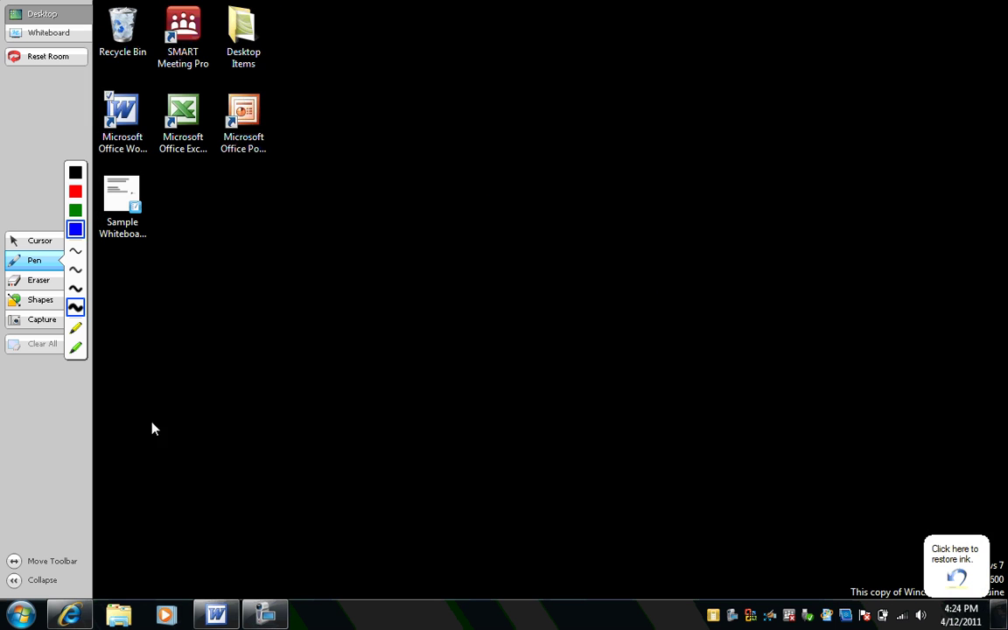
# Bring the Word document back up and show page 1 of the whiteboard
pyautogui.click(214, 612)
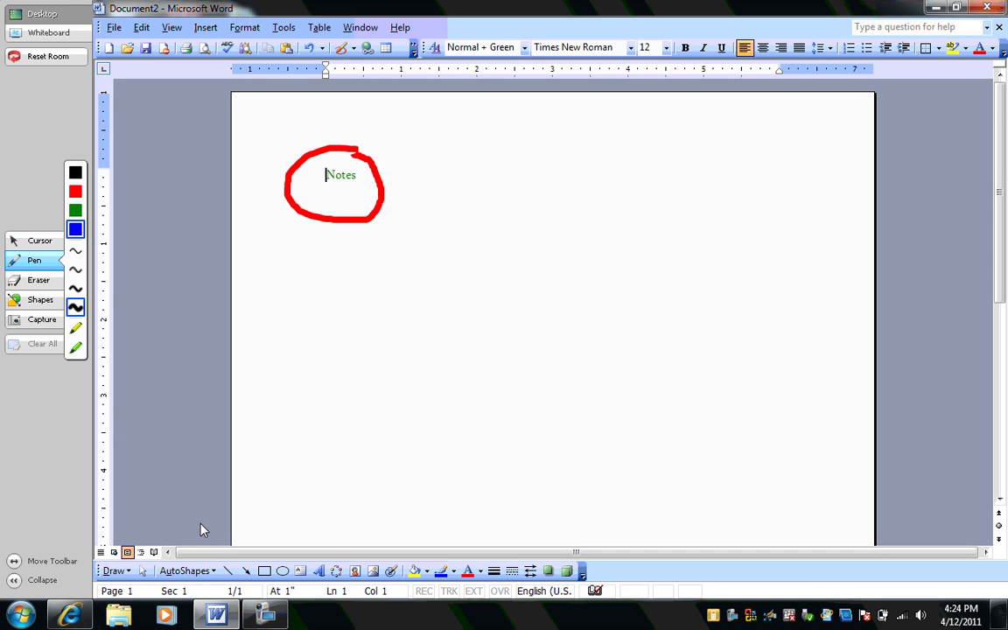
pyautogui.click(48, 33)
pyautogui.click(249, 584)
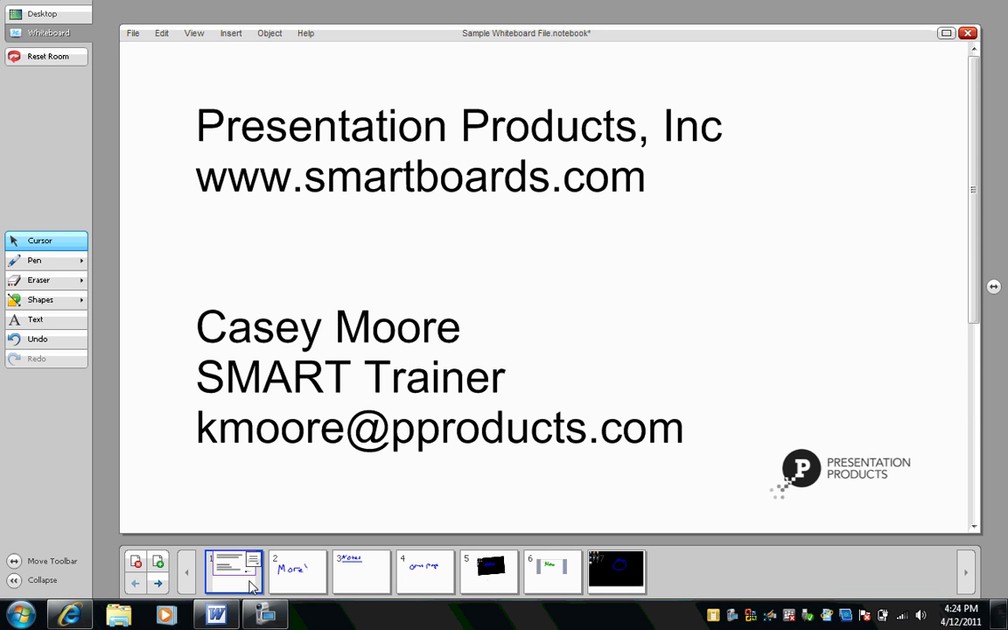